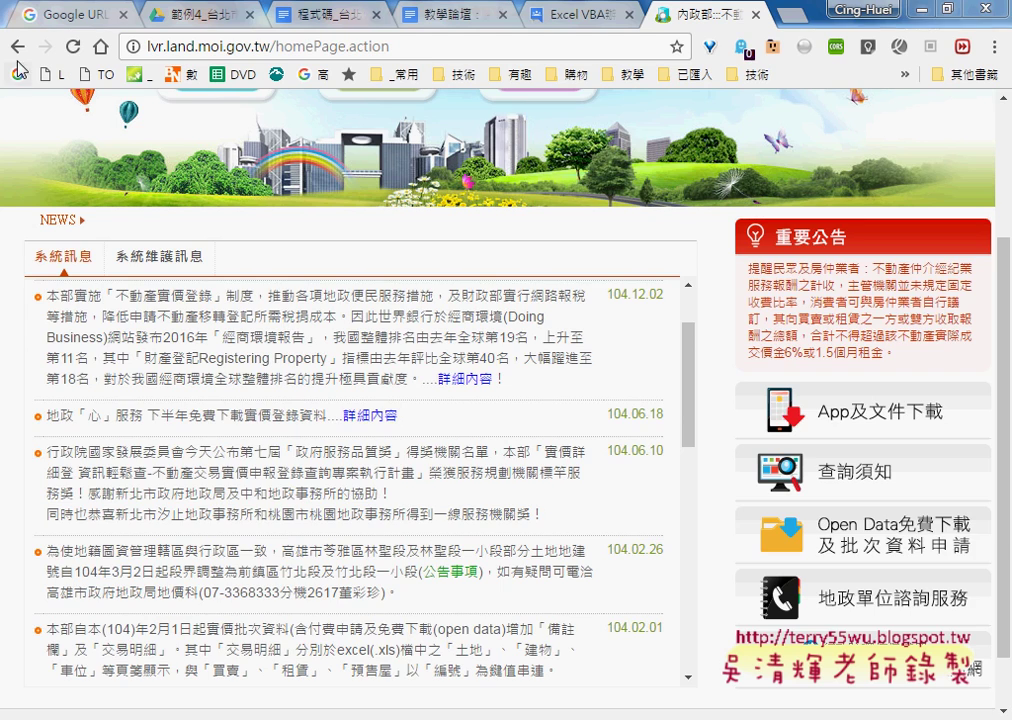
Review the forum, Drive course folder and code document tabs, ending on the 內政部實價登錄 search results.
click(17, 47)
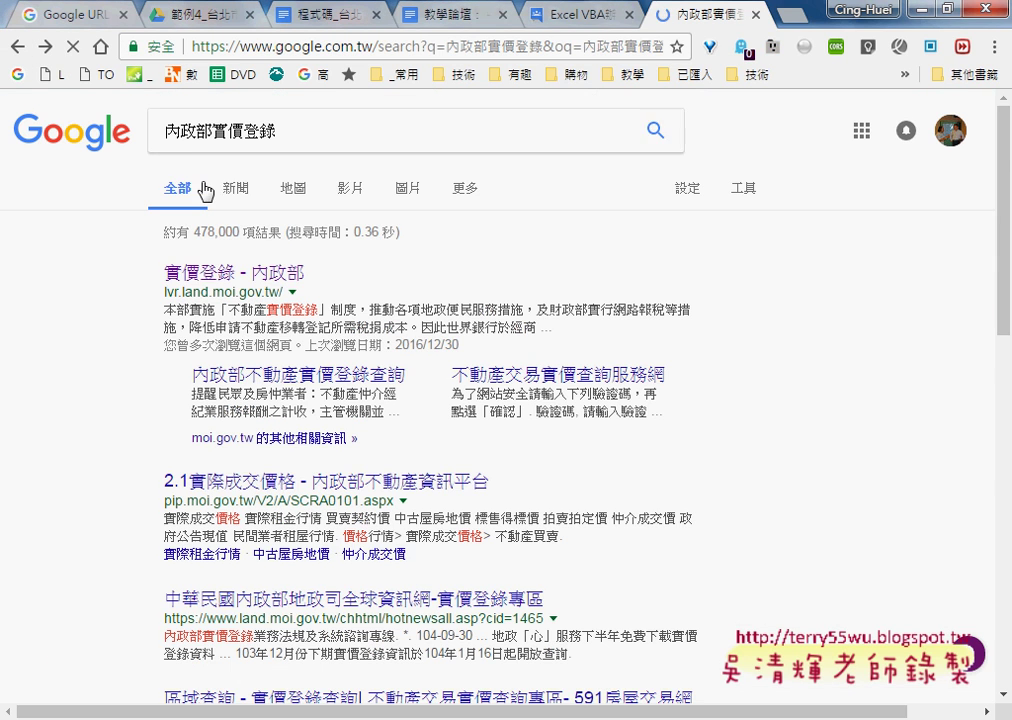
click(456, 15)
click(575, 20)
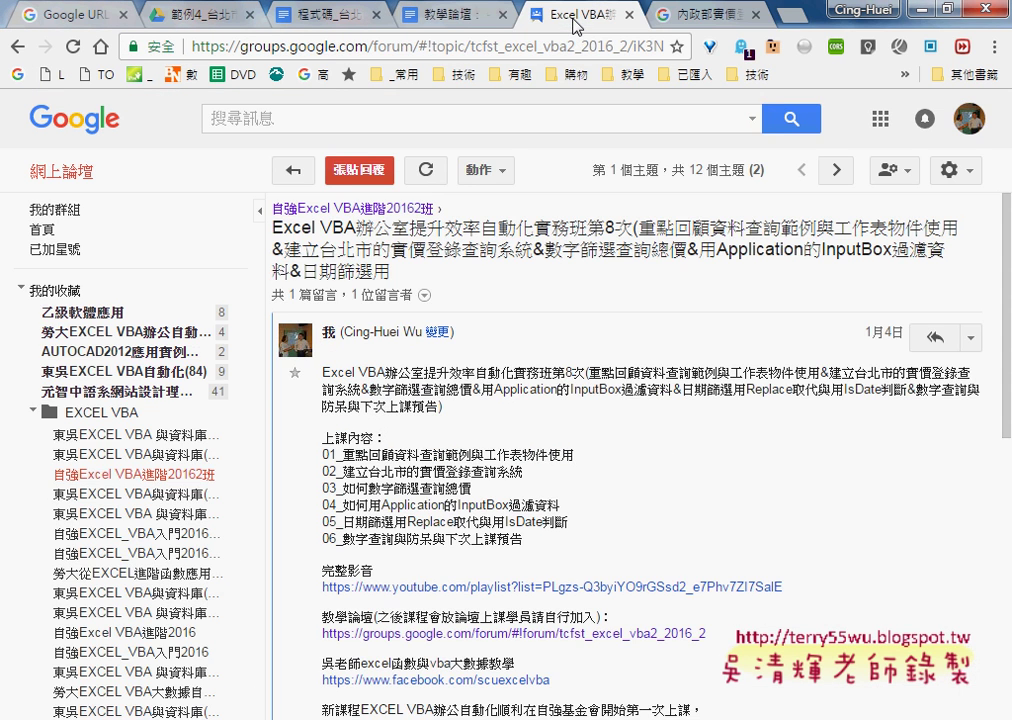
click(290, 17)
click(208, 17)
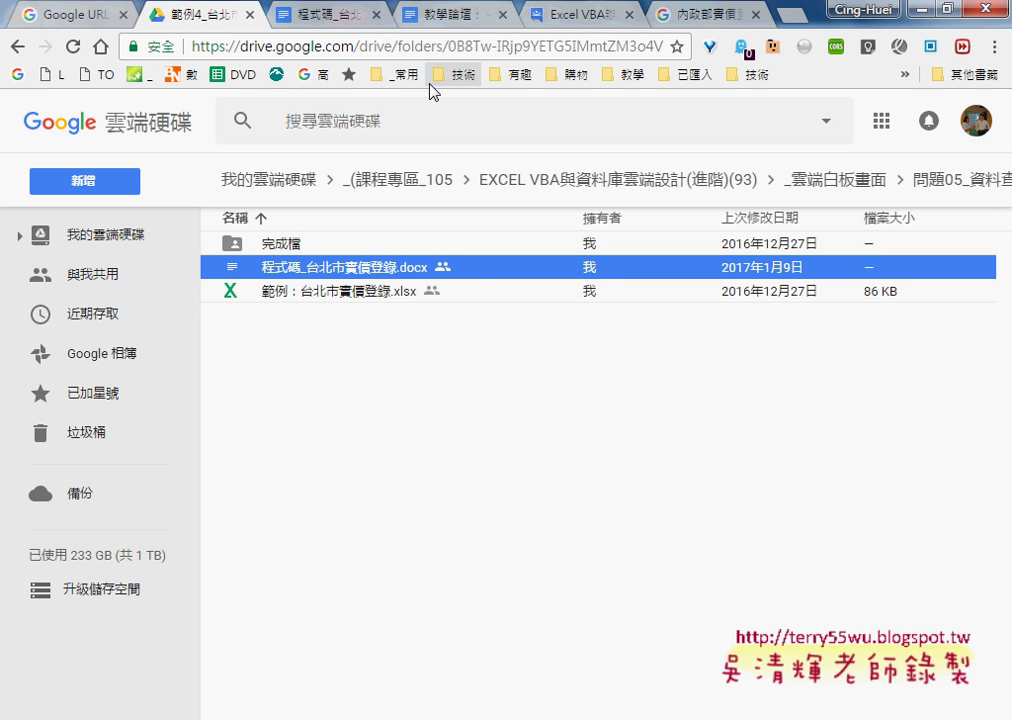
click(322, 26)
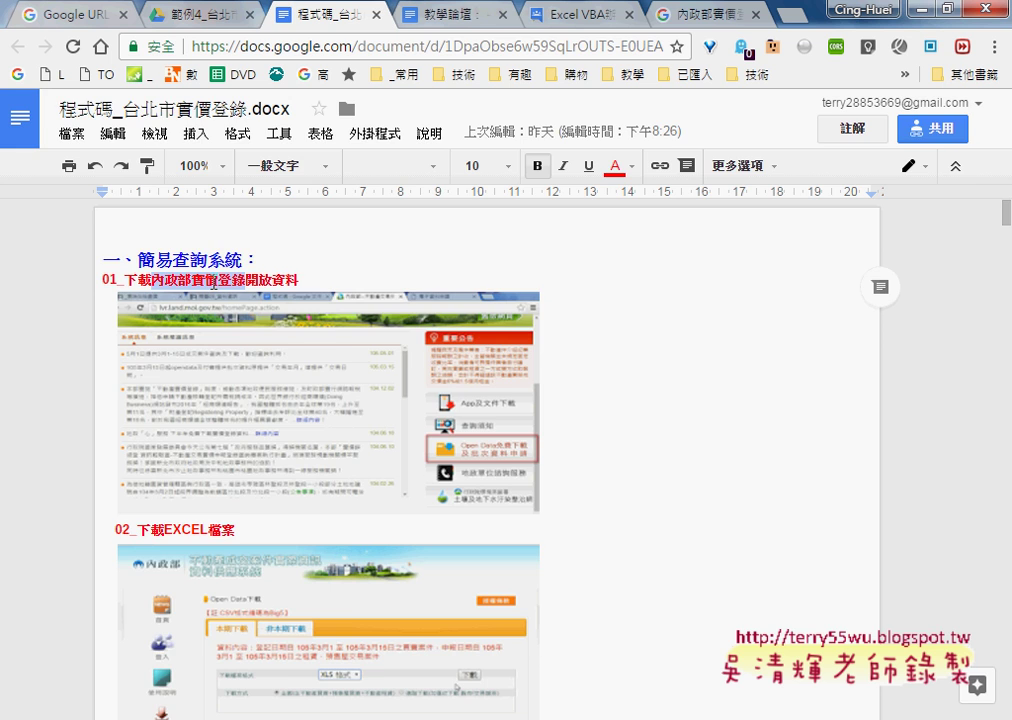
click(700, 14)
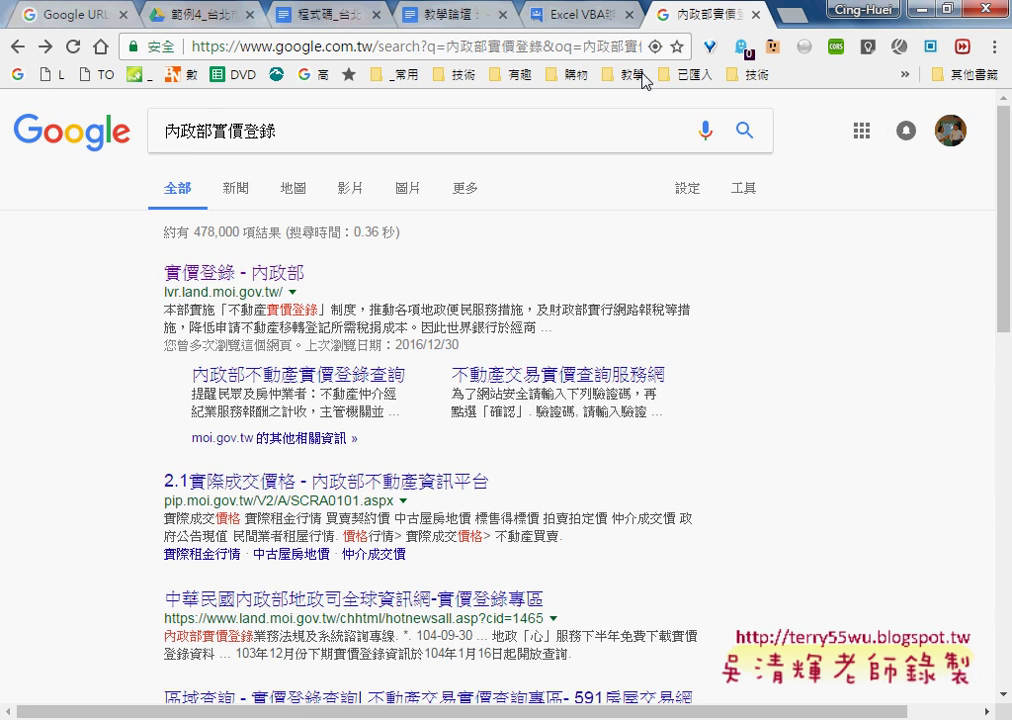
Open the real price registration homepage and go to its Open Data免費下載 page.
click(272, 276)
scroll(660, 381, down, 1)
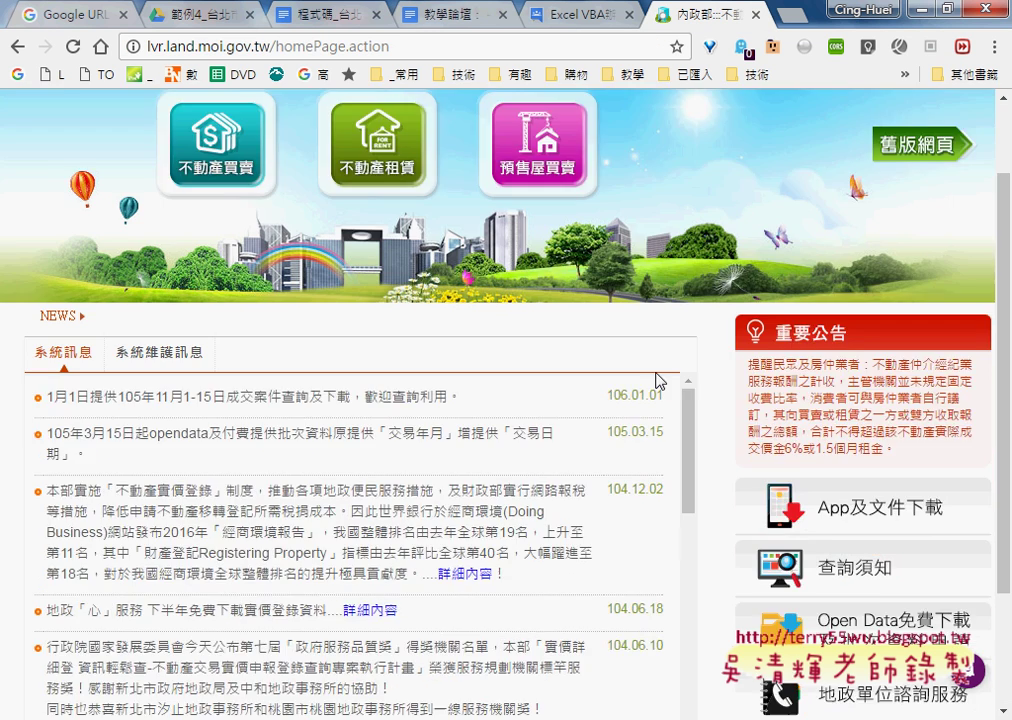
scroll(660, 381, down, 5)
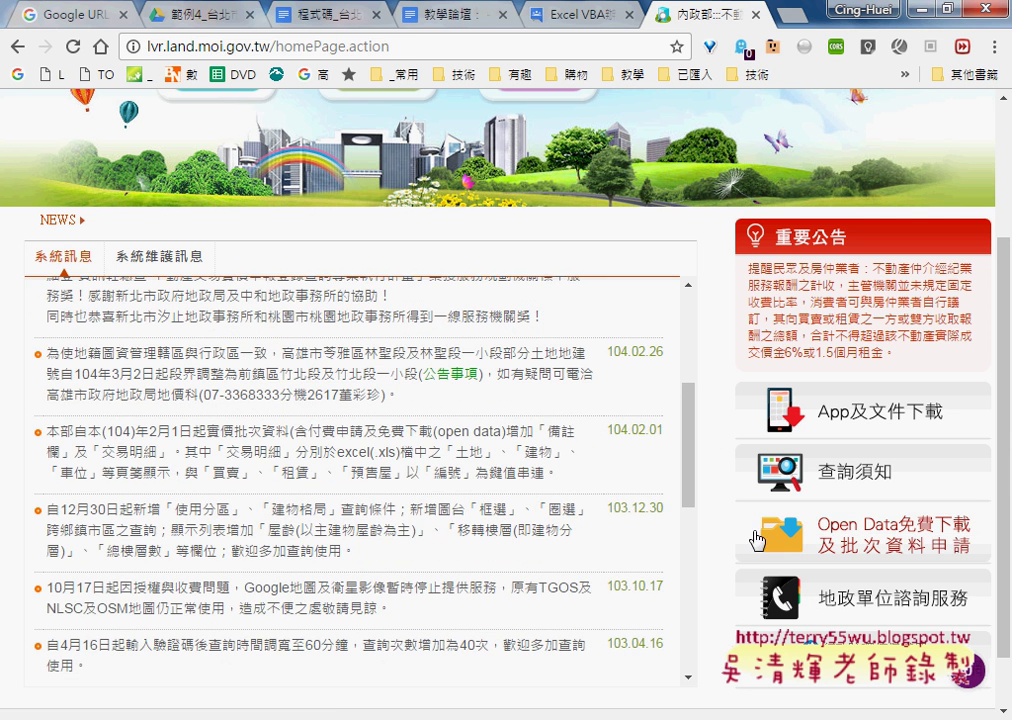
click(900, 549)
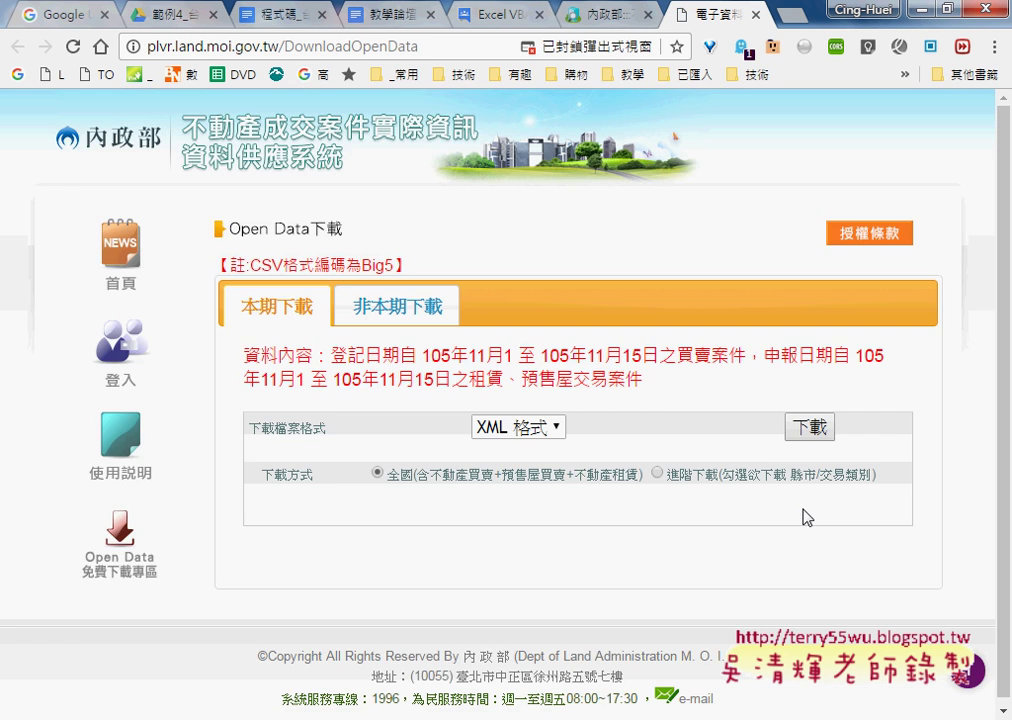
Show the download format list and circle the XLS, CSV and TXT options, then clear the marks.
click(548, 429)
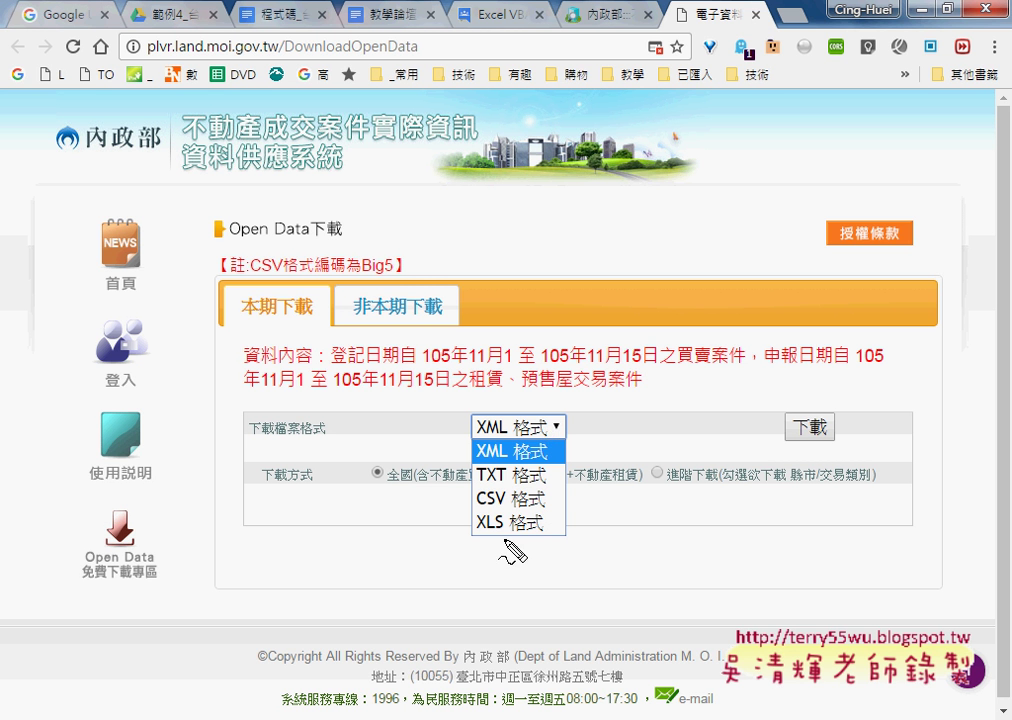
drag(476, 516, 512, 532)
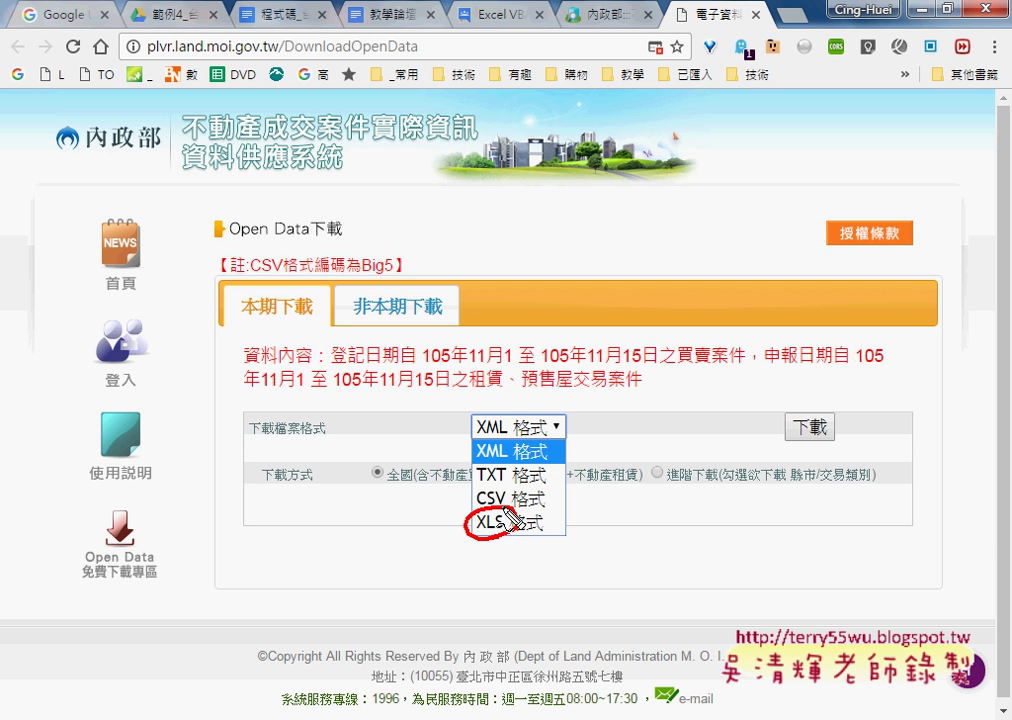
drag(476, 488, 510, 505)
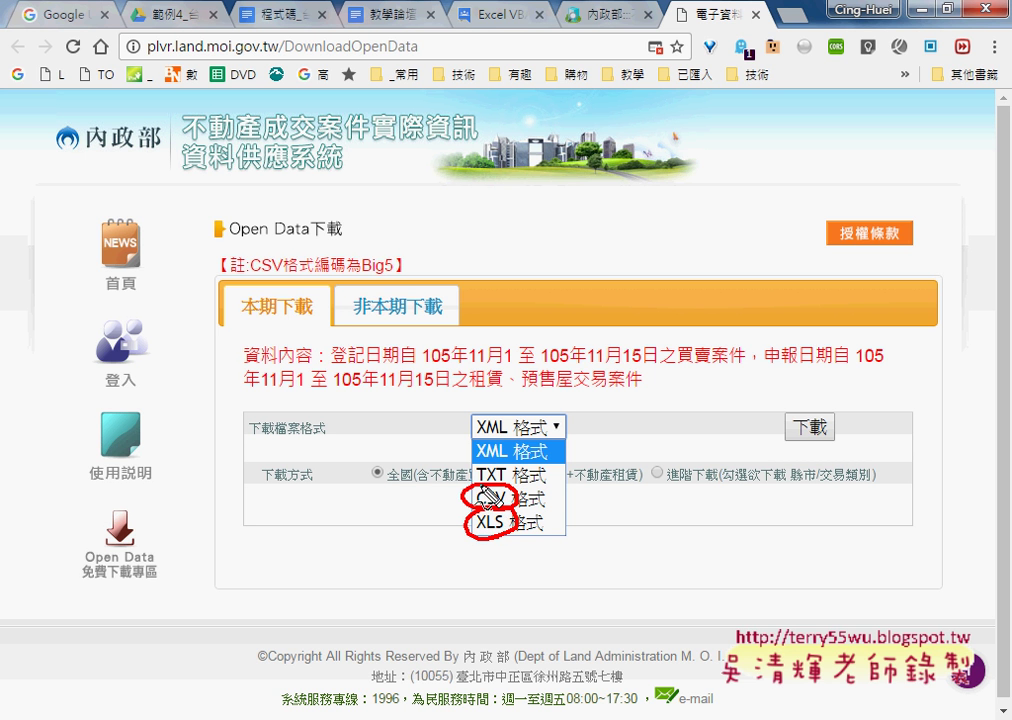
mouse_move(508, 466)
mouse_down()
mouse_move(493, 476)
mouse_move(503, 458)
mouse_up()
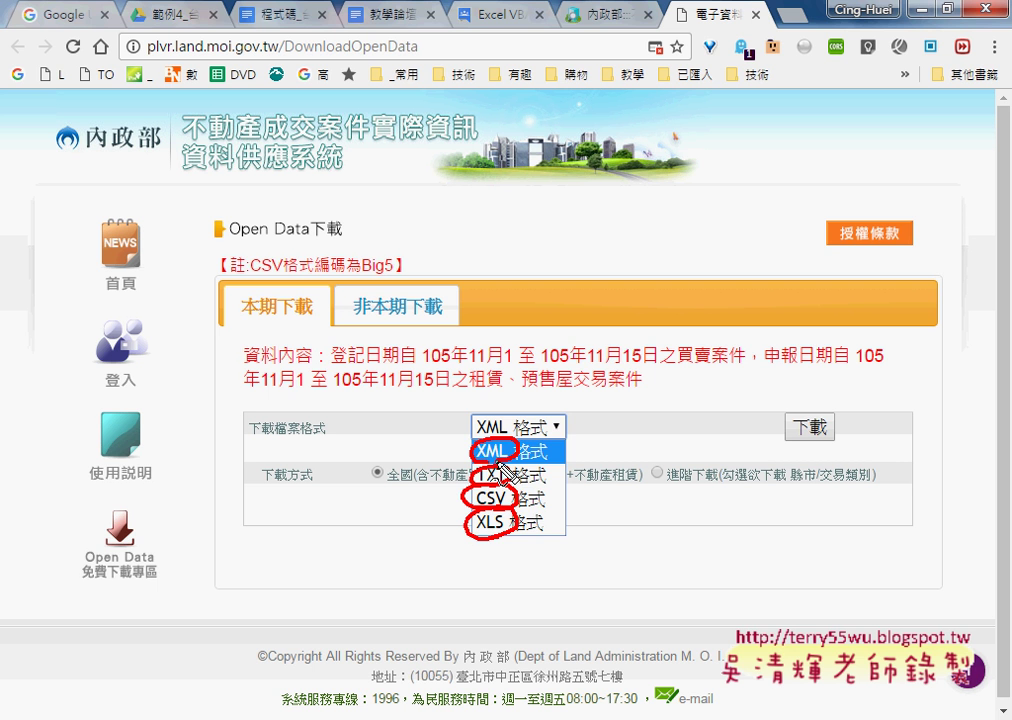
key(Escape)
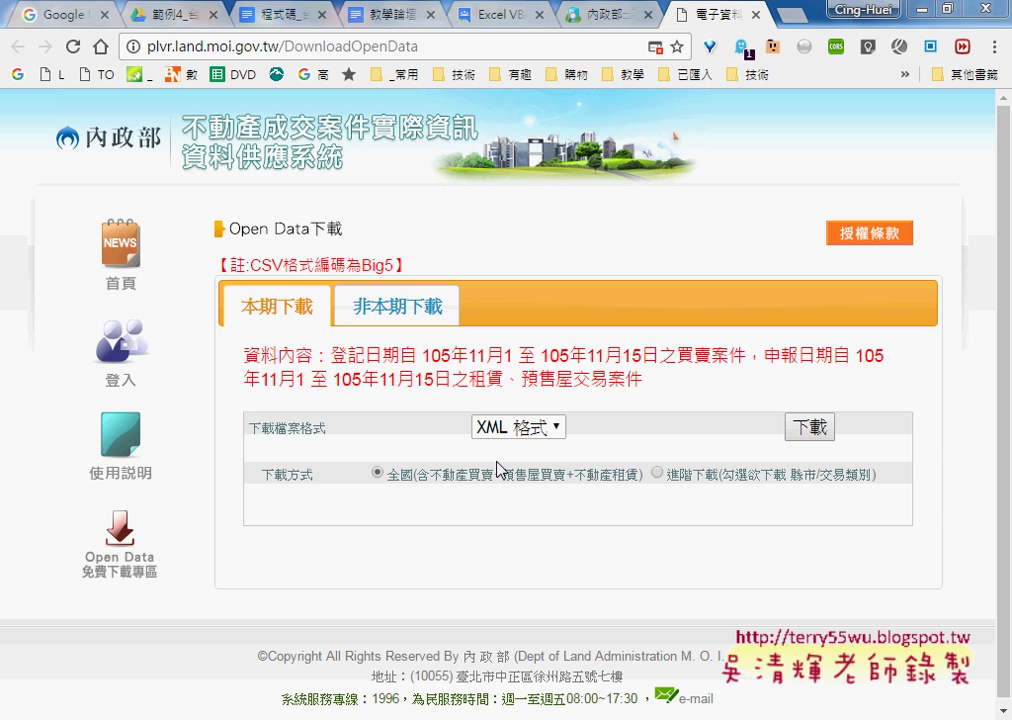
Choose XLS 格式 as the download format and switch to the 非本期下載 past-period downloads.
click(518, 427)
click(541, 528)
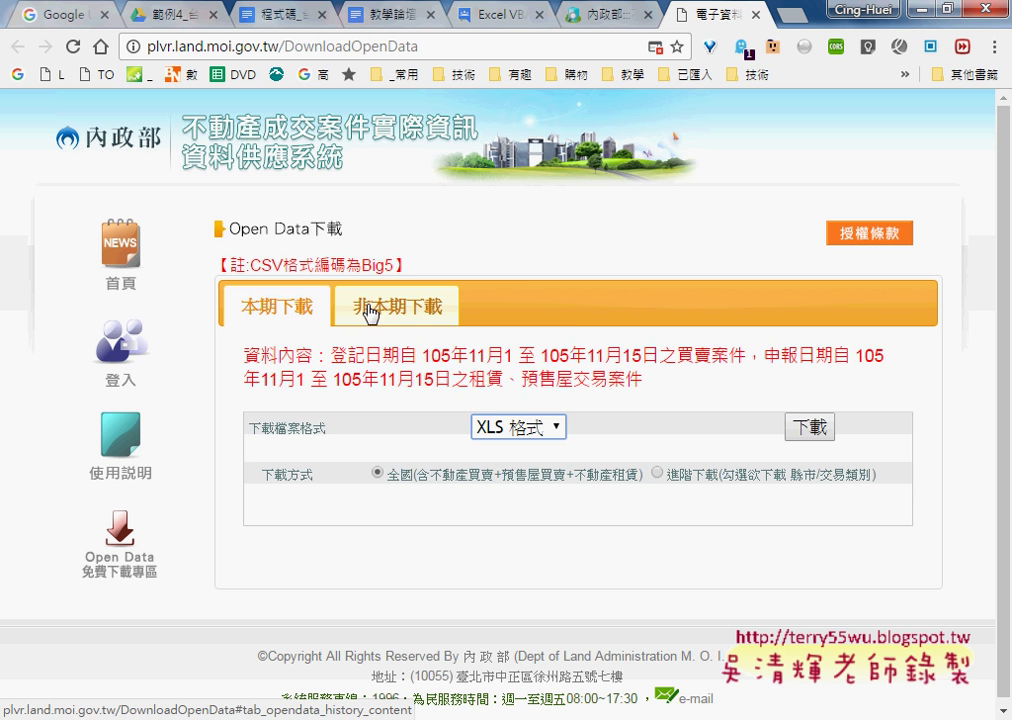
click(370, 312)
drag(344, 310, 436, 312)
Browse the 發布日期 release quarters, keeping 105年第4季 selected.
click(590, 385)
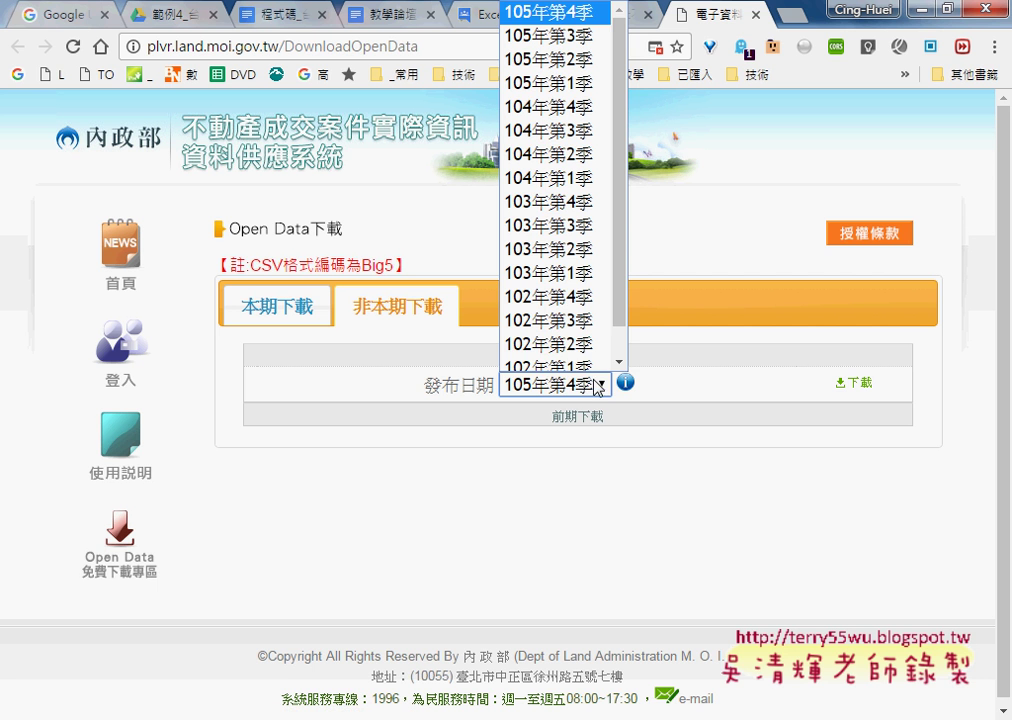
scroll(615, 352, down, 2)
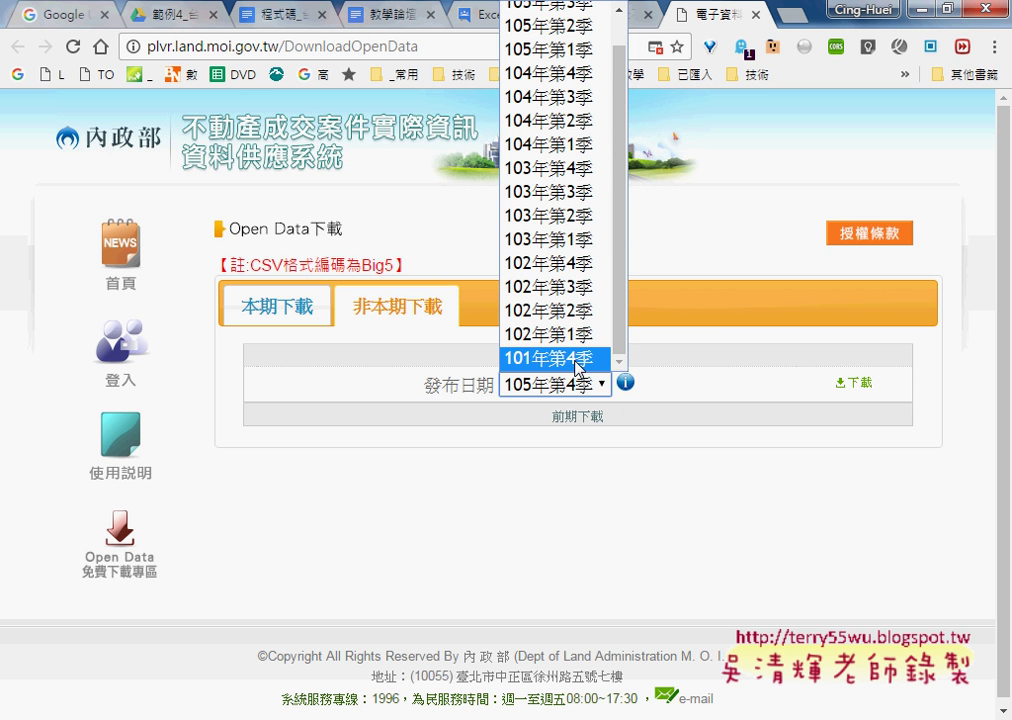
click(718, 318)
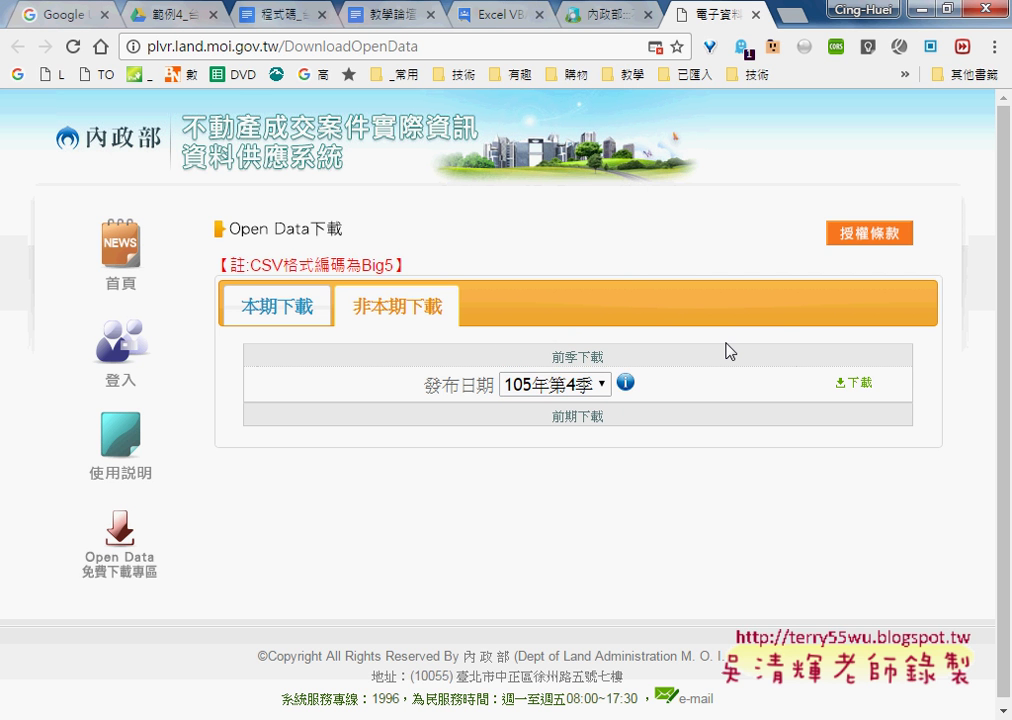
Open 範例：台北市實價登錄.xlsx from the Google Drive course folder in Excel.
click(130, 15)
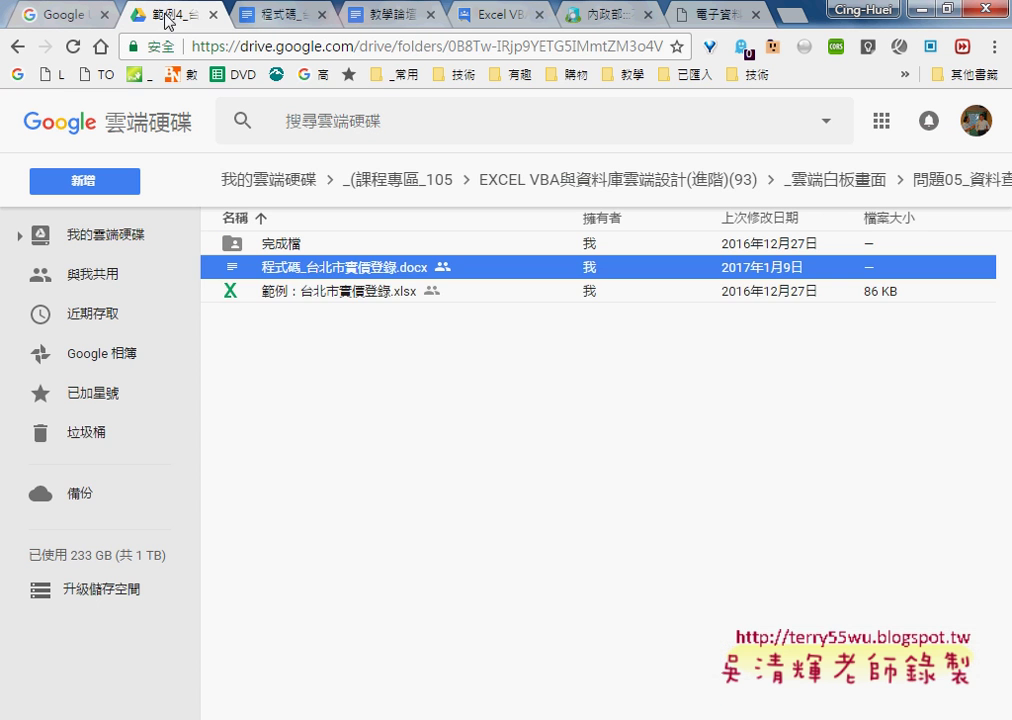
click(332, 300)
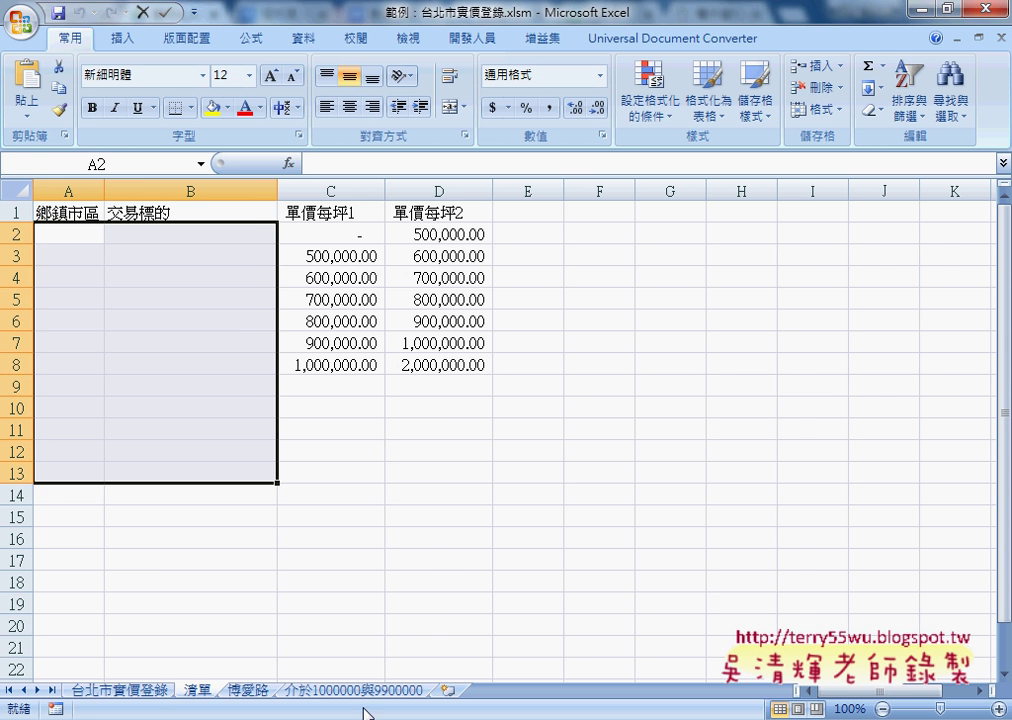
On the 台北市實價登錄 sheet, inspect the 單價每平方公尺 (H) and 單價每坪 (I) columns.
click(104, 694)
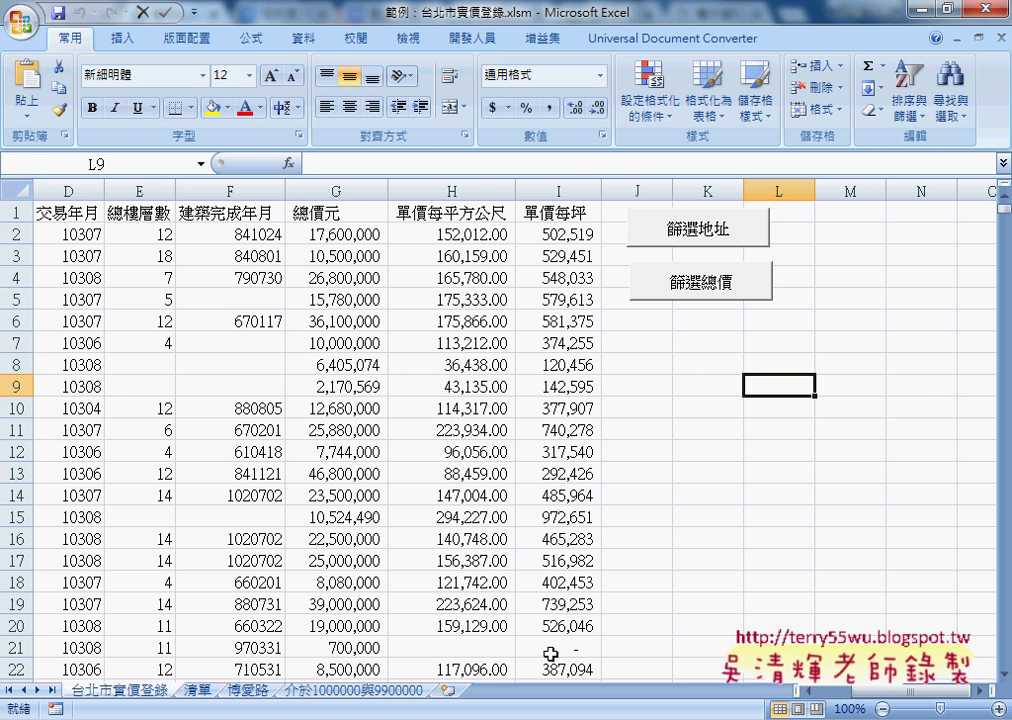
click(833, 697)
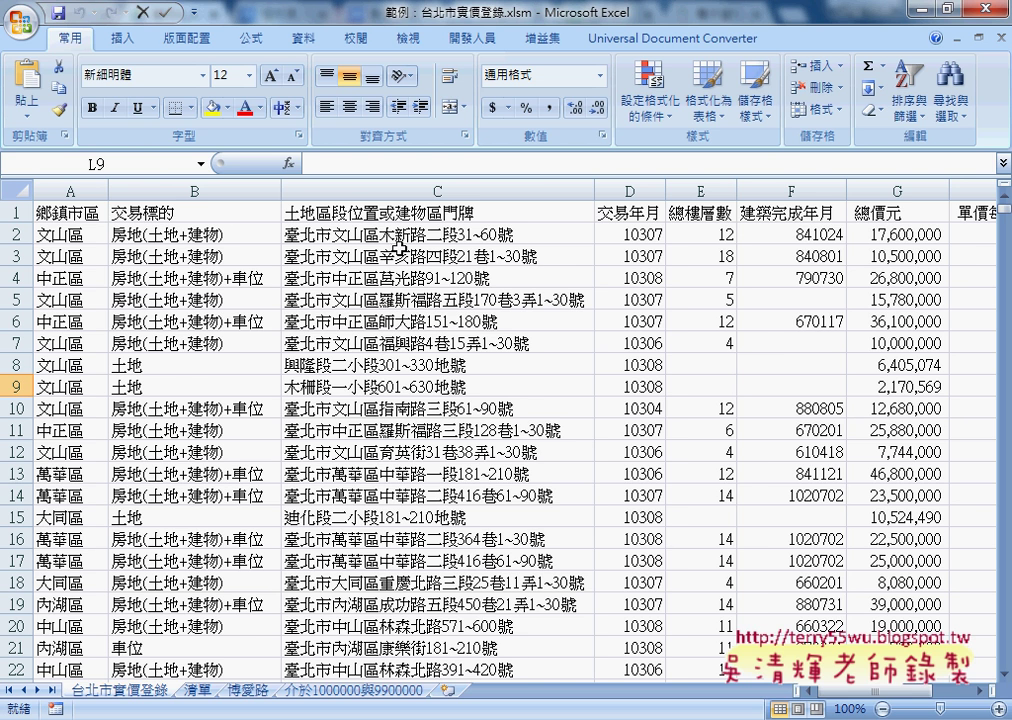
drag(875, 697, 910, 697)
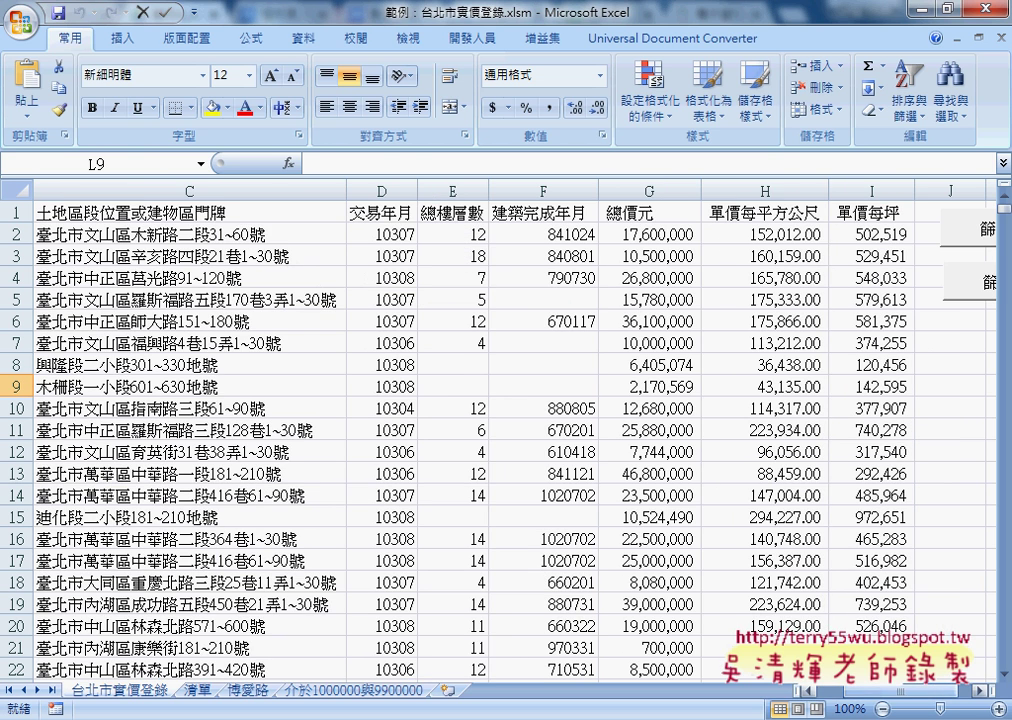
click(768, 189)
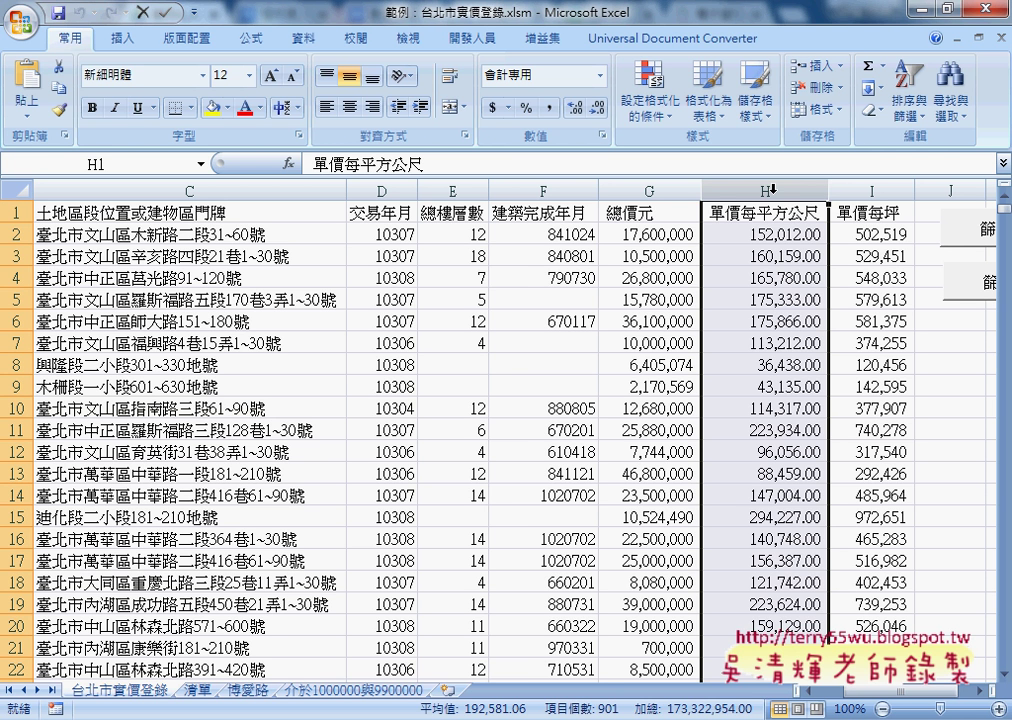
click(803, 213)
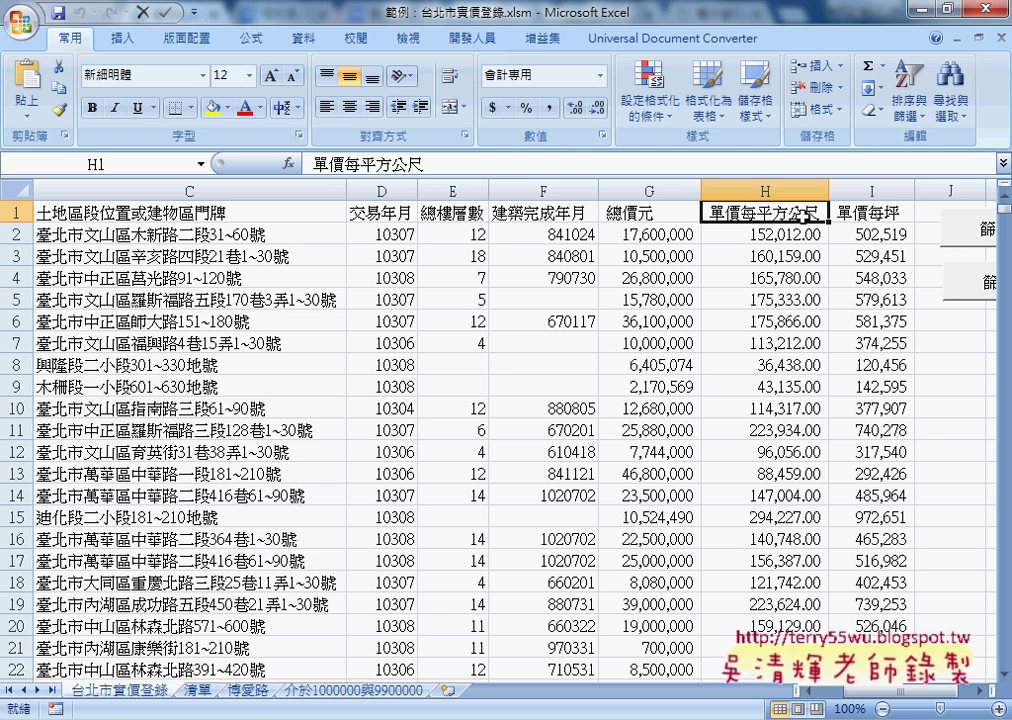
click(865, 213)
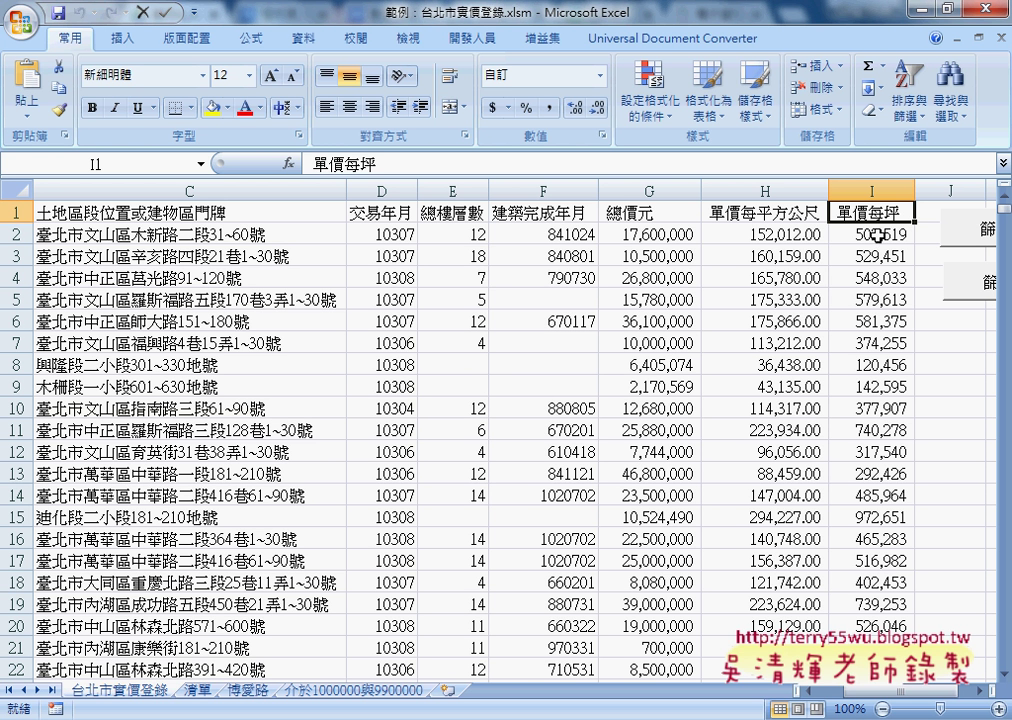
Open the I2 formula =H2/0.3025 and highlight its 0.3025 conversion factor.
click(876, 235)
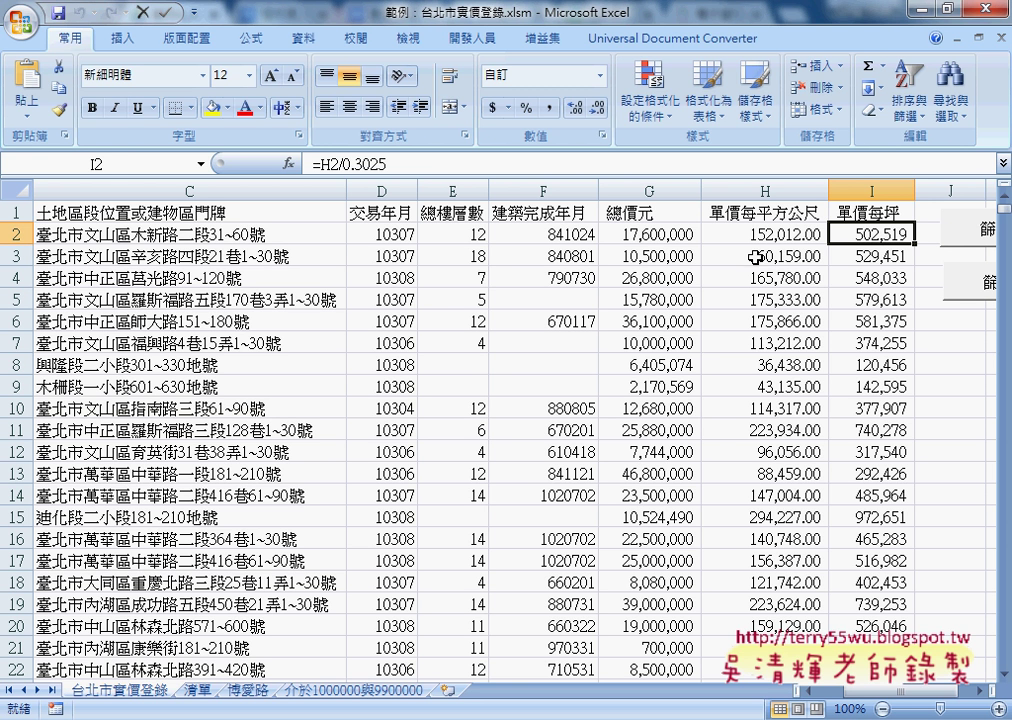
click(385, 165)
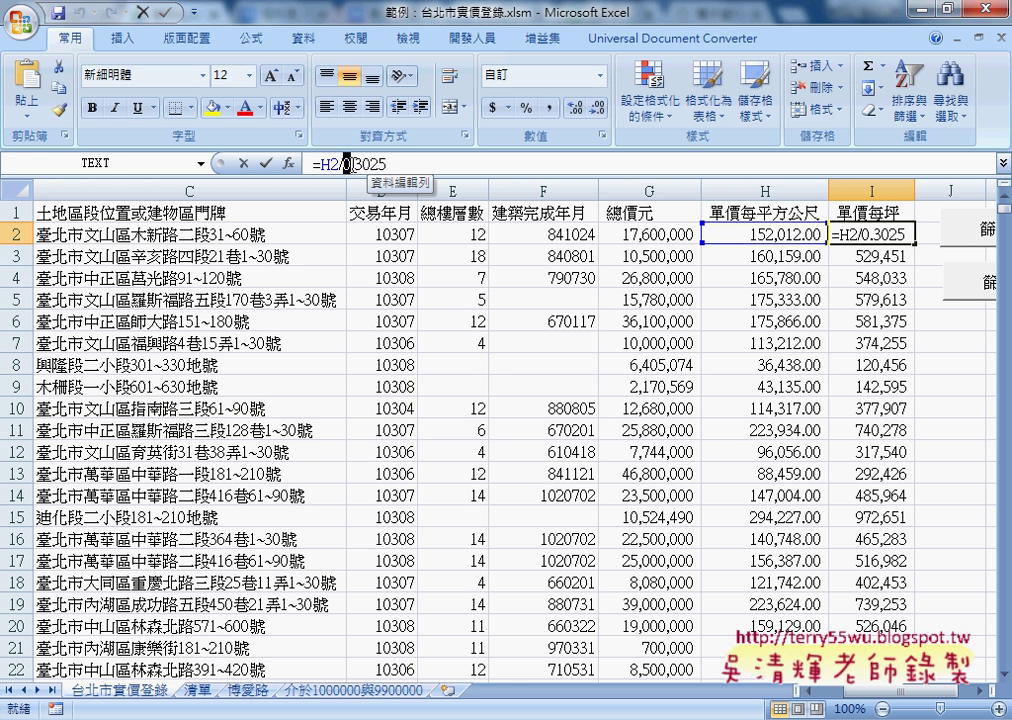
double_click(390, 164)
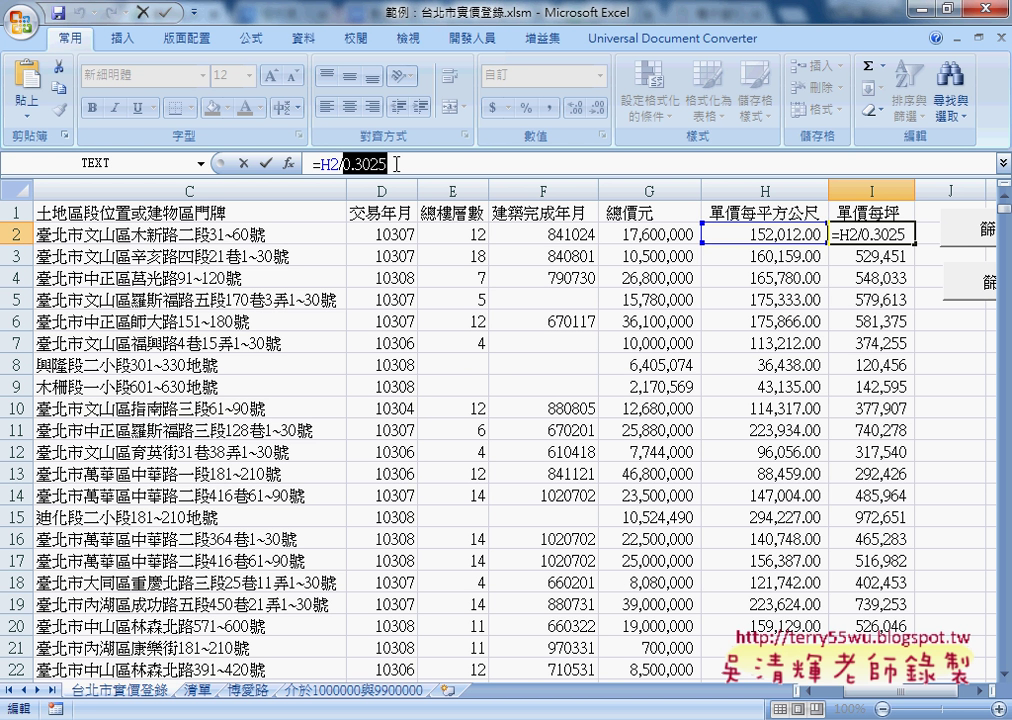
Leave the I2 formula unchanged and scroll to show the 篩選地址 and 篩選總價 buttons.
click(267, 164)
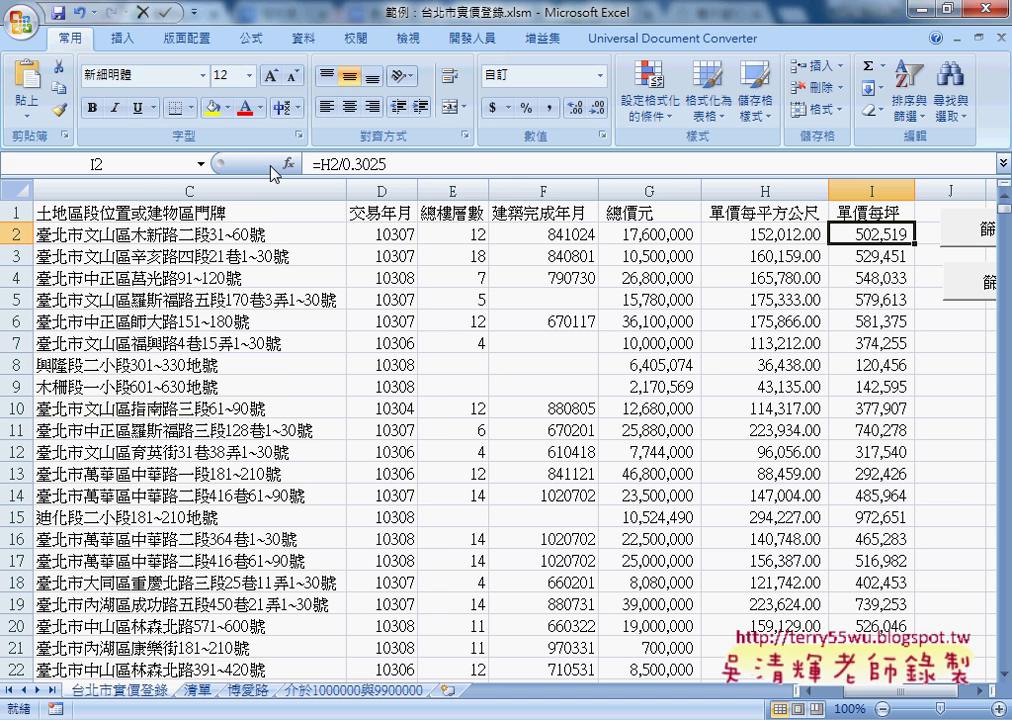
scroll(775, 545, right, 1)
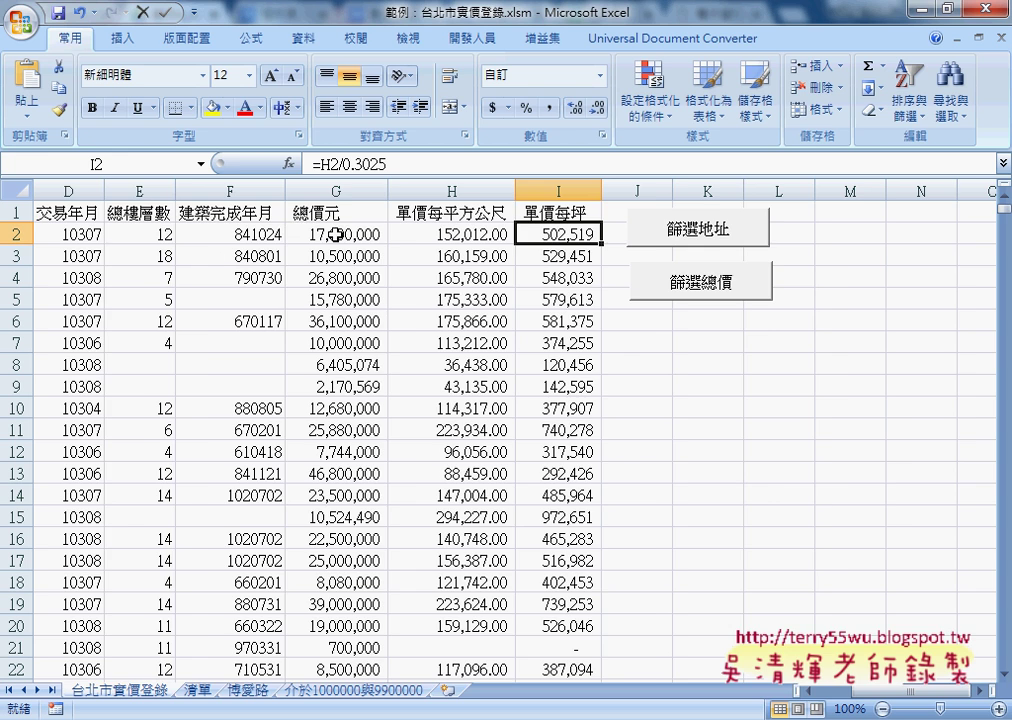
scroll(886, 697, left, 1)
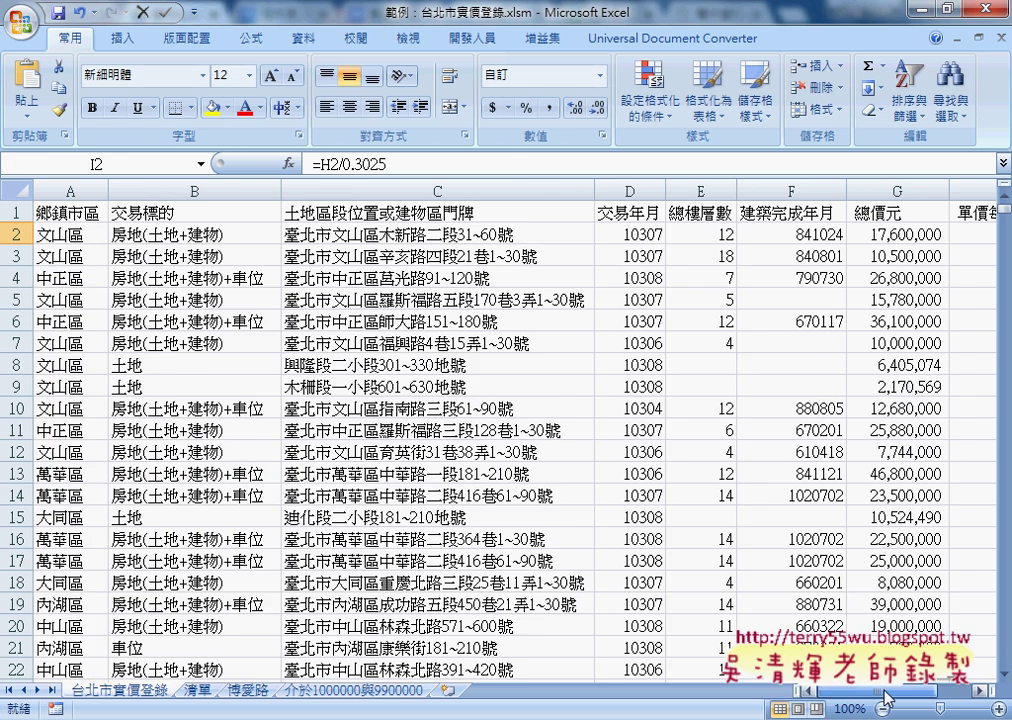
scroll(886, 697, left, 2)
scroll(886, 697, right, 3)
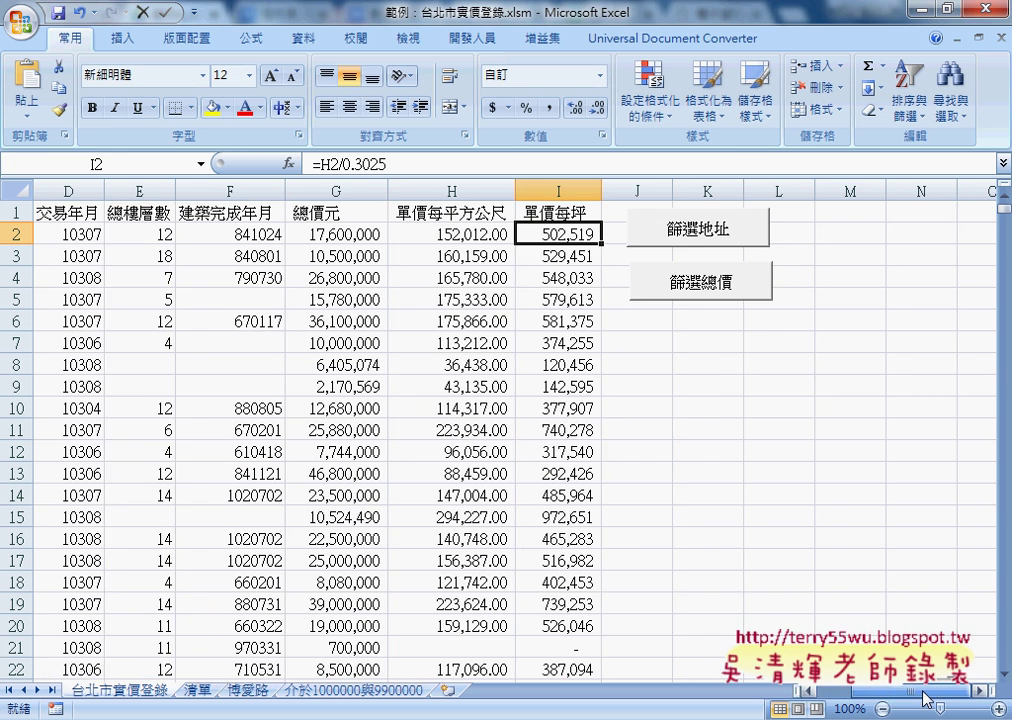
Run the 篩選地址 macro and enter 中華路 as the address to search for.
click(703, 232)
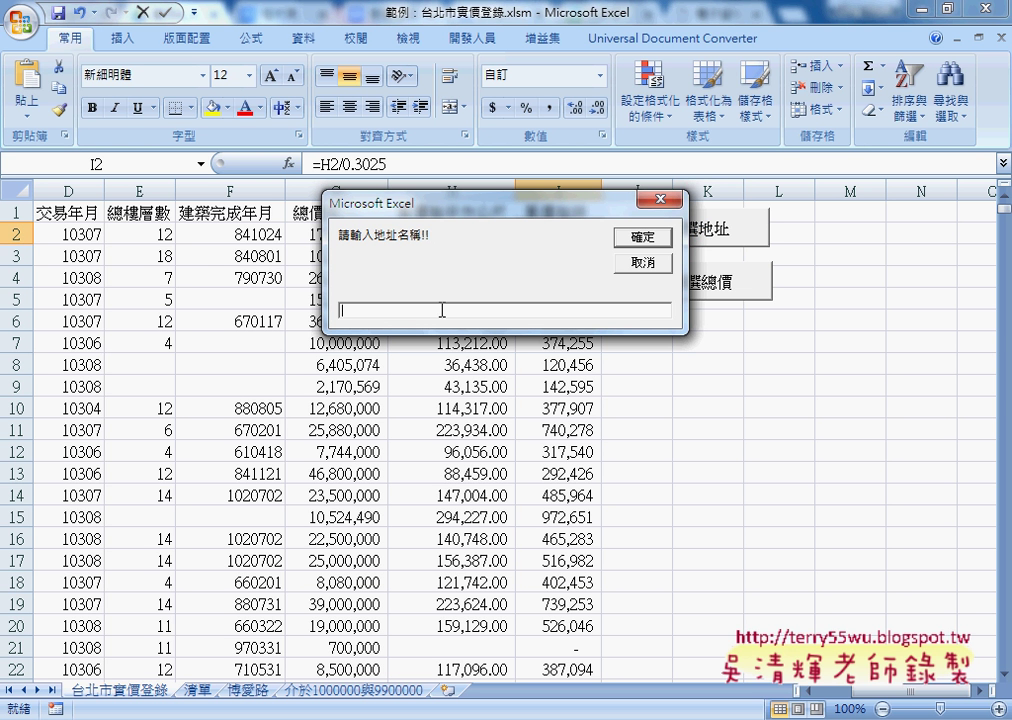
text(ㄓ)
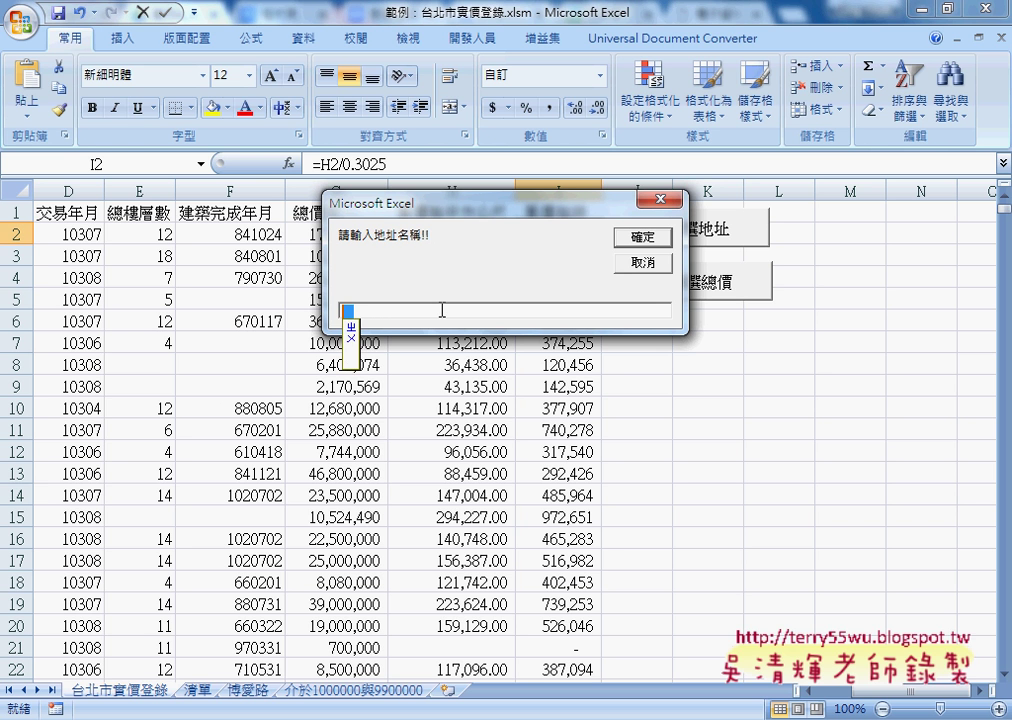
text(中)
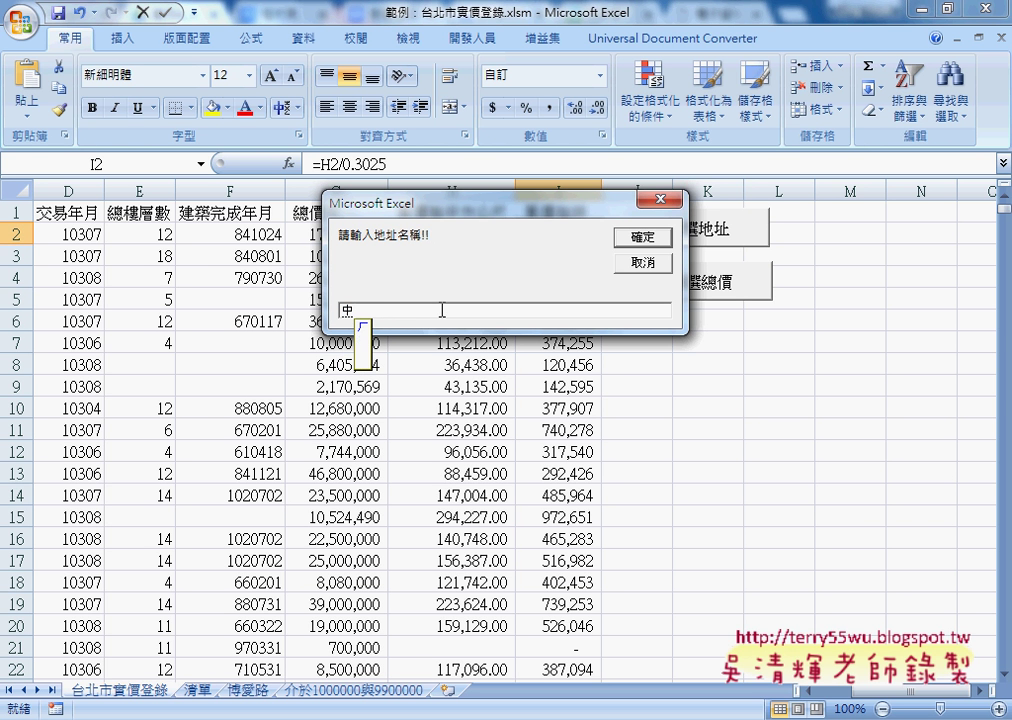
text(華)
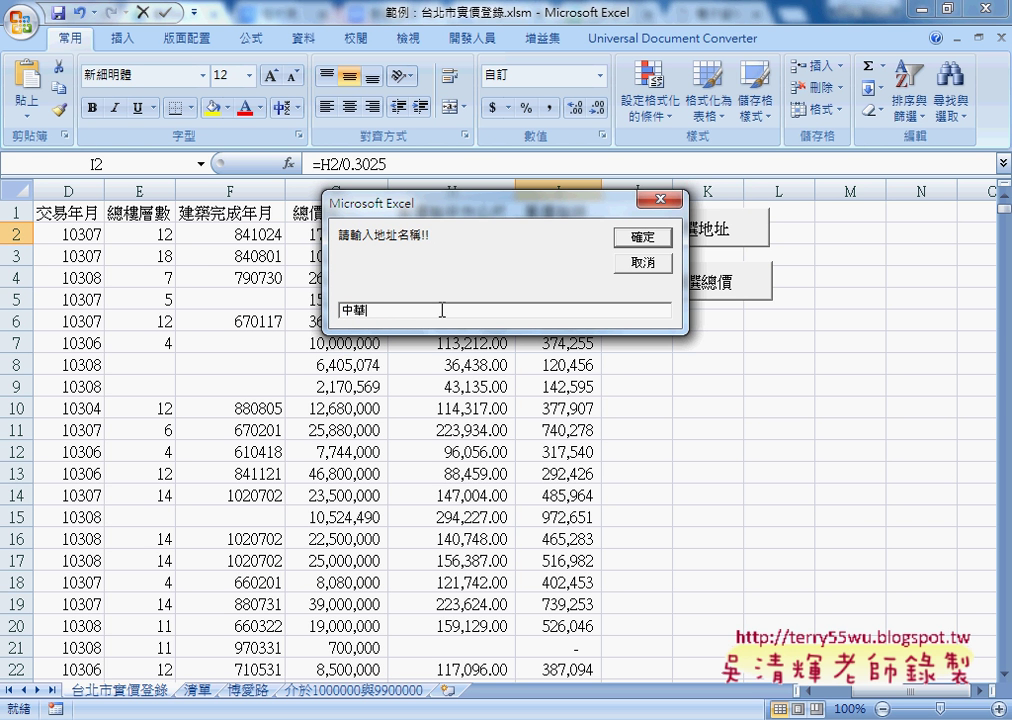
text(路)
key(Return)
drag(400, 311, 348, 313)
Confirm 中華路 in the address prompt, producing a 中華路 sheet of ten matching transactions.
double_click(348, 313)
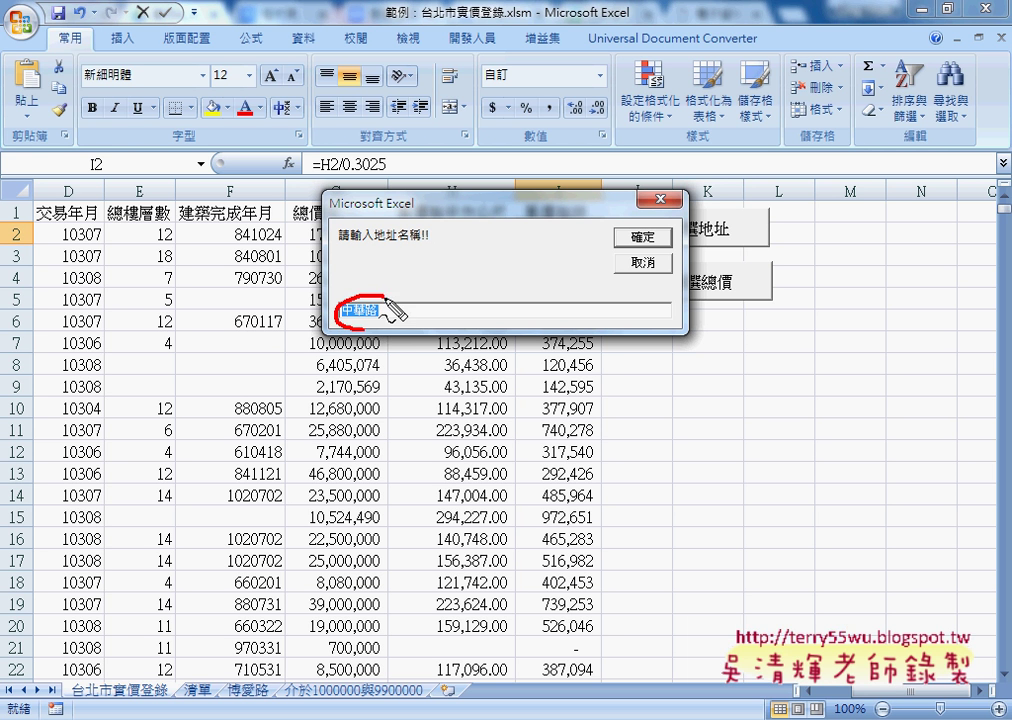
drag(384, 305, 372, 335)
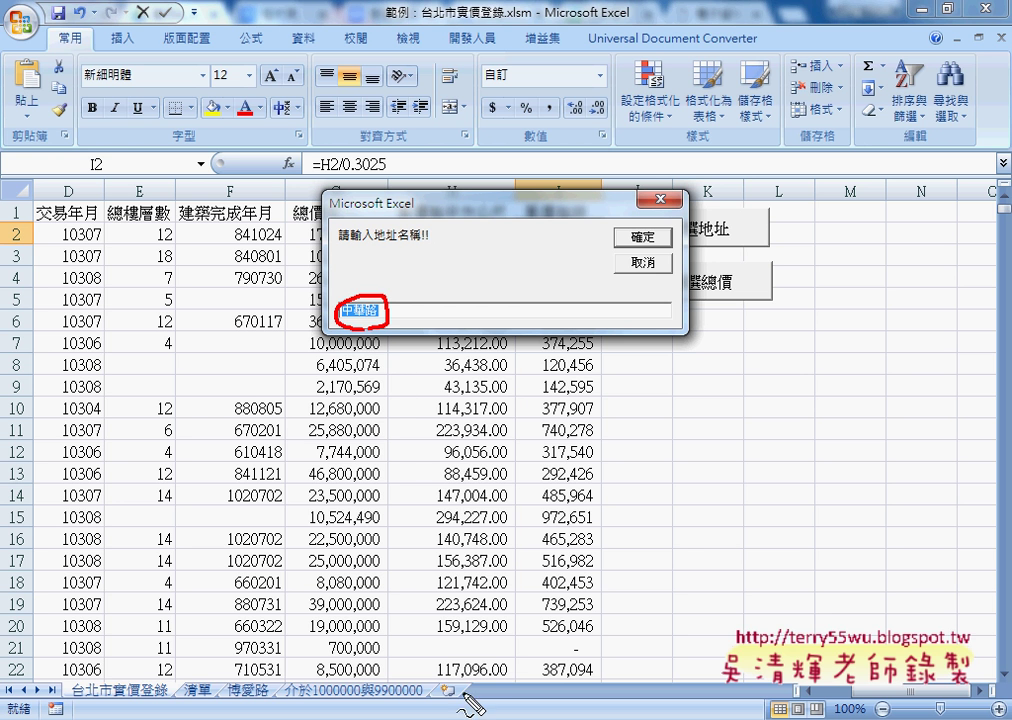
mouse_move(448, 684)
mouse_down()
mouse_move(426, 688)
mouse_move(442, 680)
mouse_up()
mouse_move(385, 345)
mouse_down()
mouse_move(441, 650)
mouse_move(458, 636)
mouse_up()
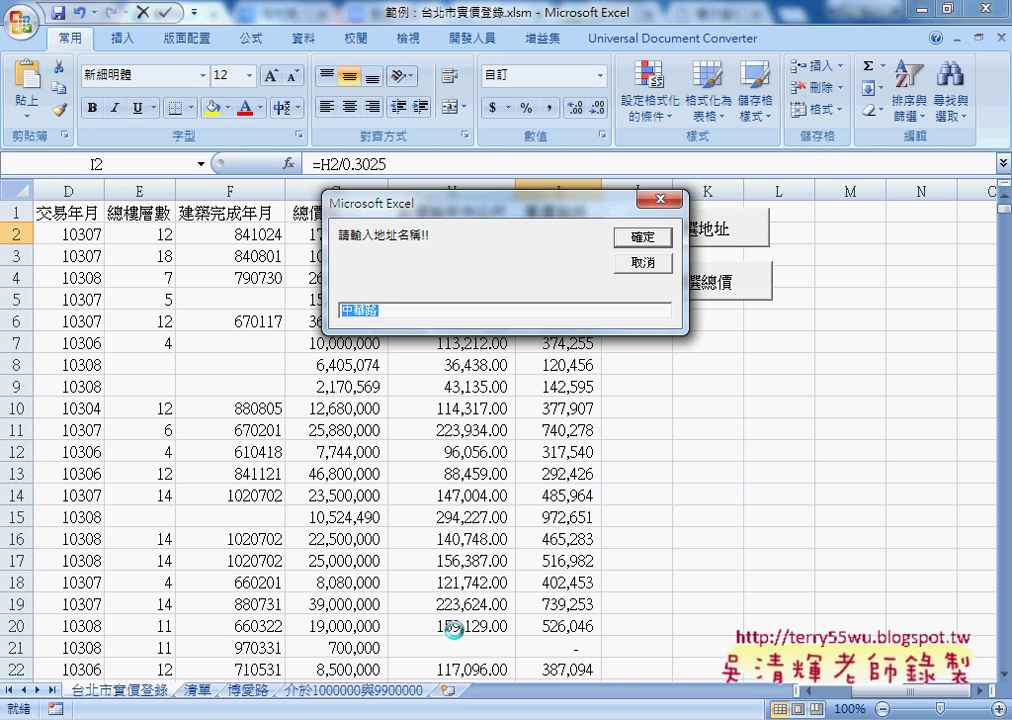
click(655, 240)
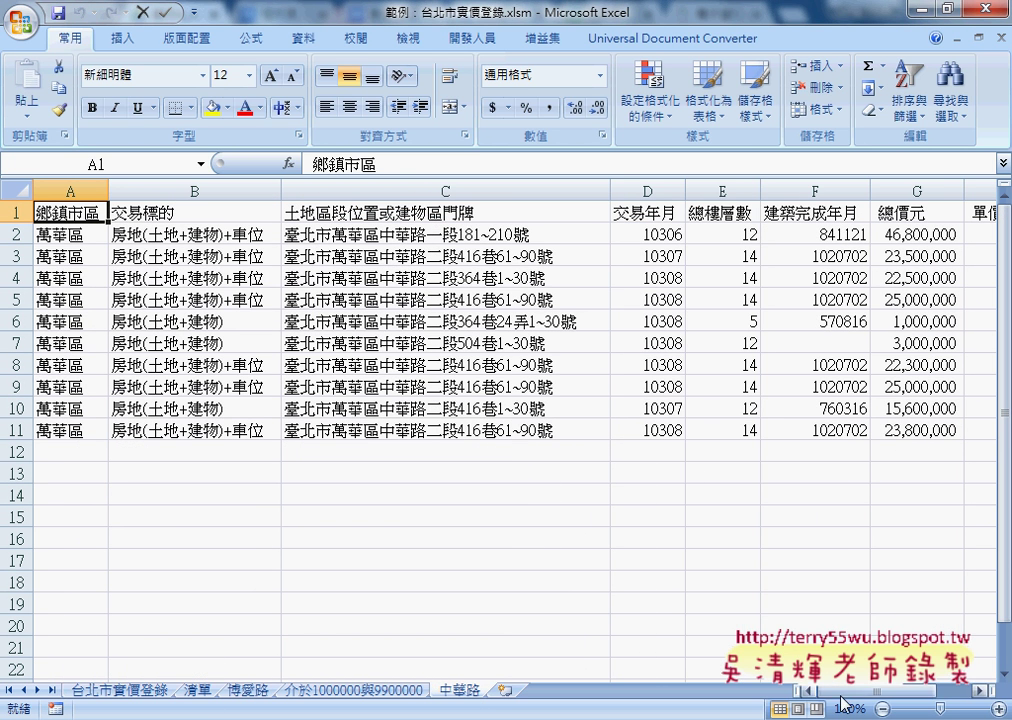
click(418, 242)
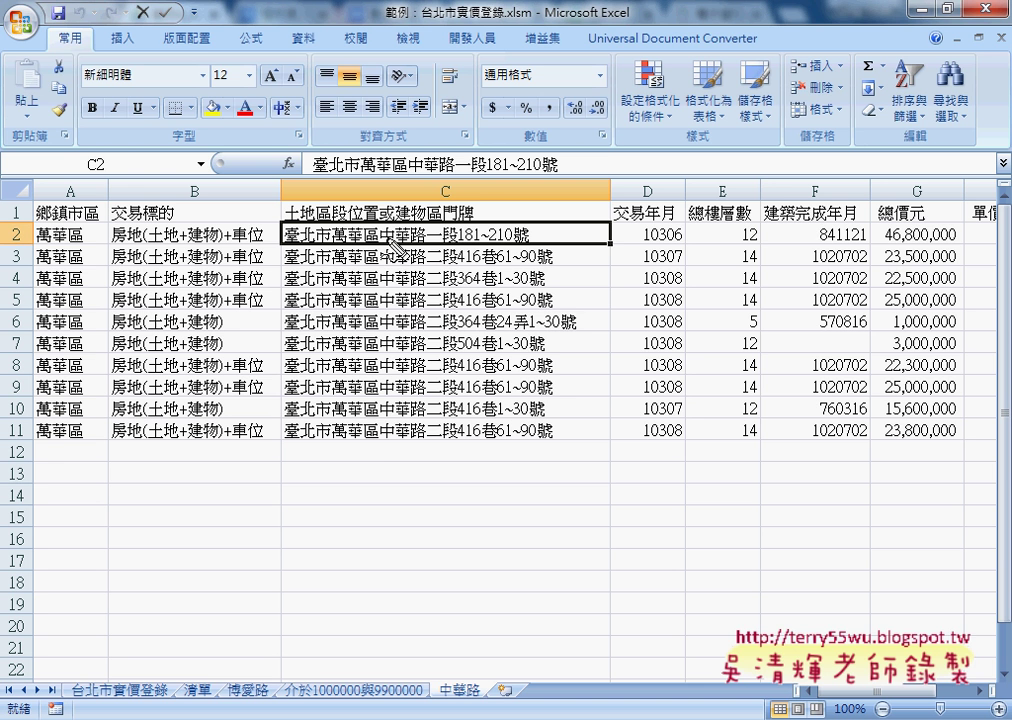
mouse_move(368, 227)
mouse_down()
mouse_move(388, 424)
mouse_move(380, 455)
mouse_up()
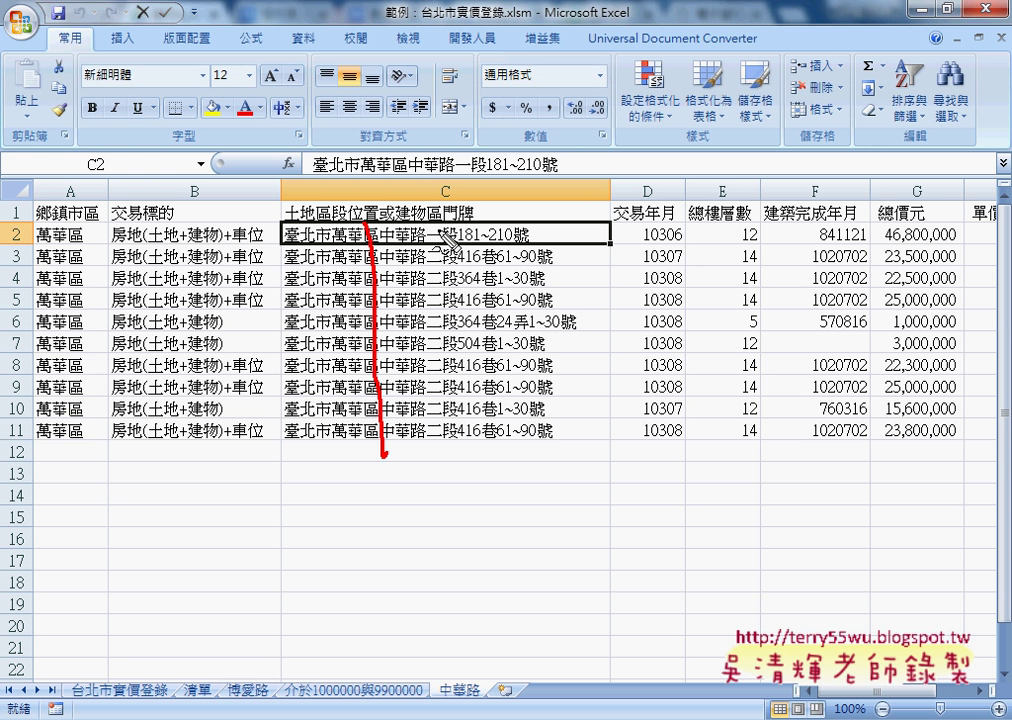
drag(430, 212, 434, 455)
drag(365, 455, 440, 456)
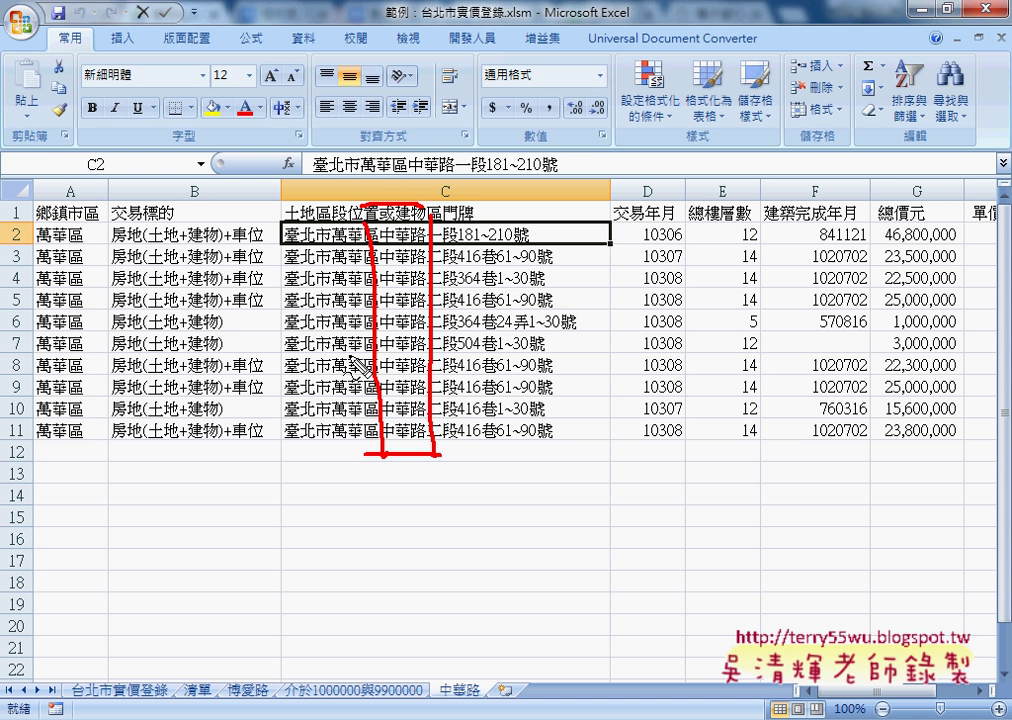
drag(478, 168, 432, 170)
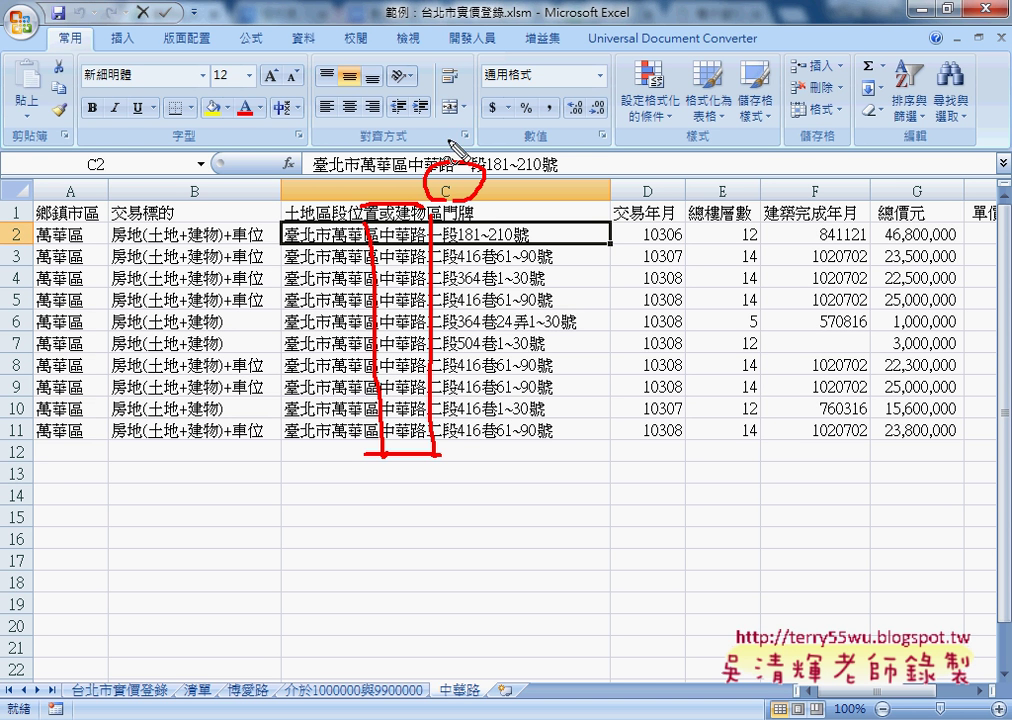
drag(458, 90, 456, 134)
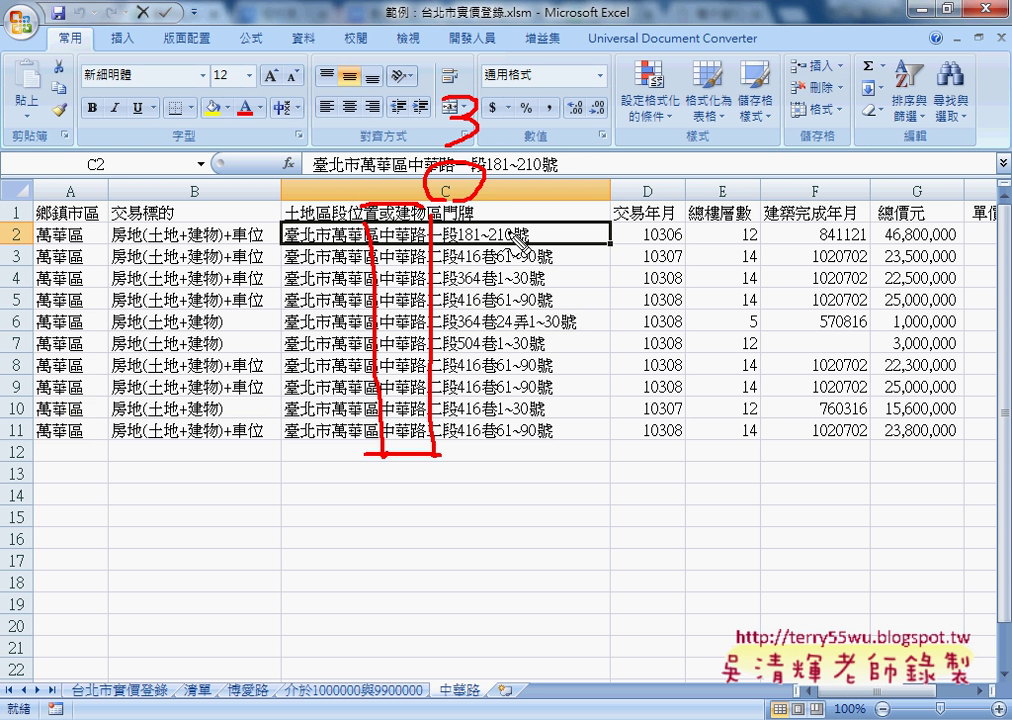
key(Escape)
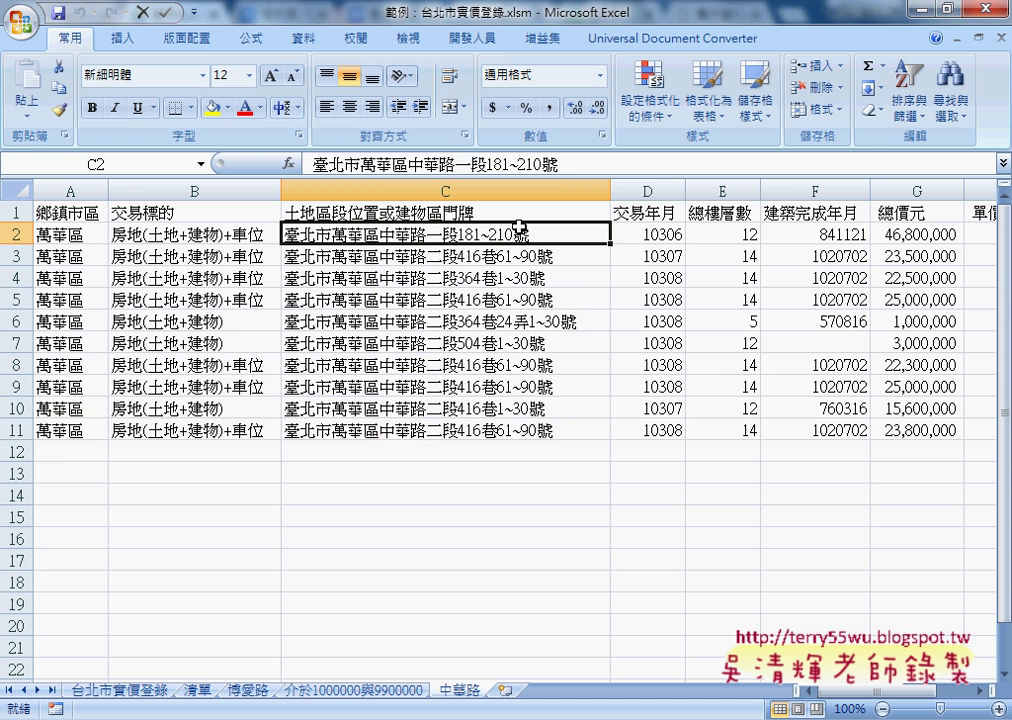
key(Right)
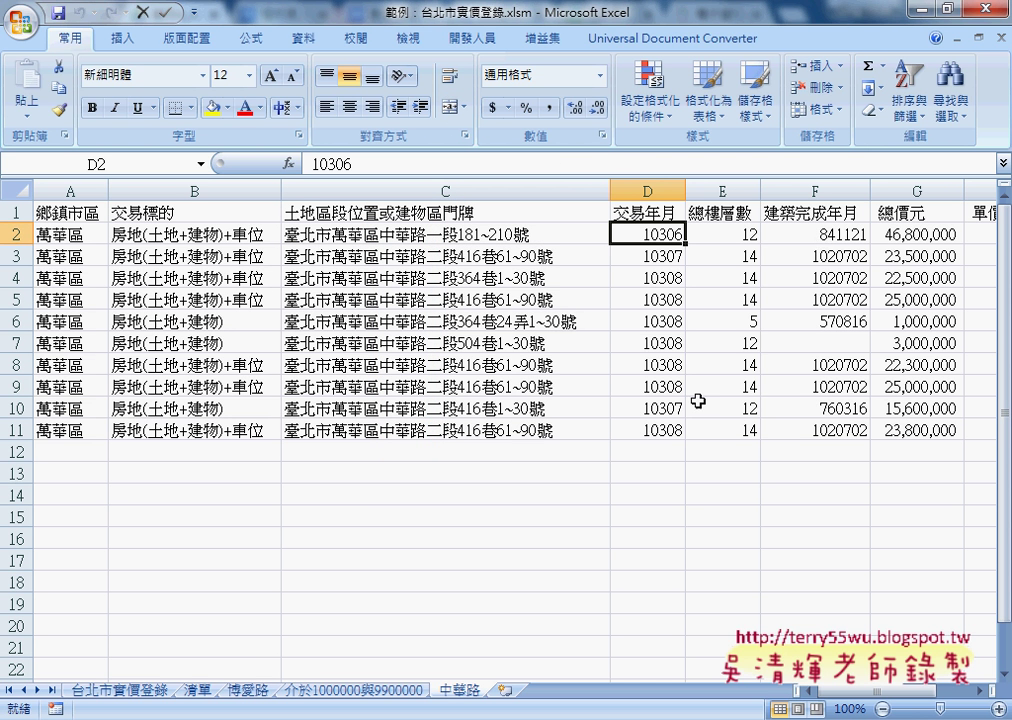
drag(674, 431, 659, 237)
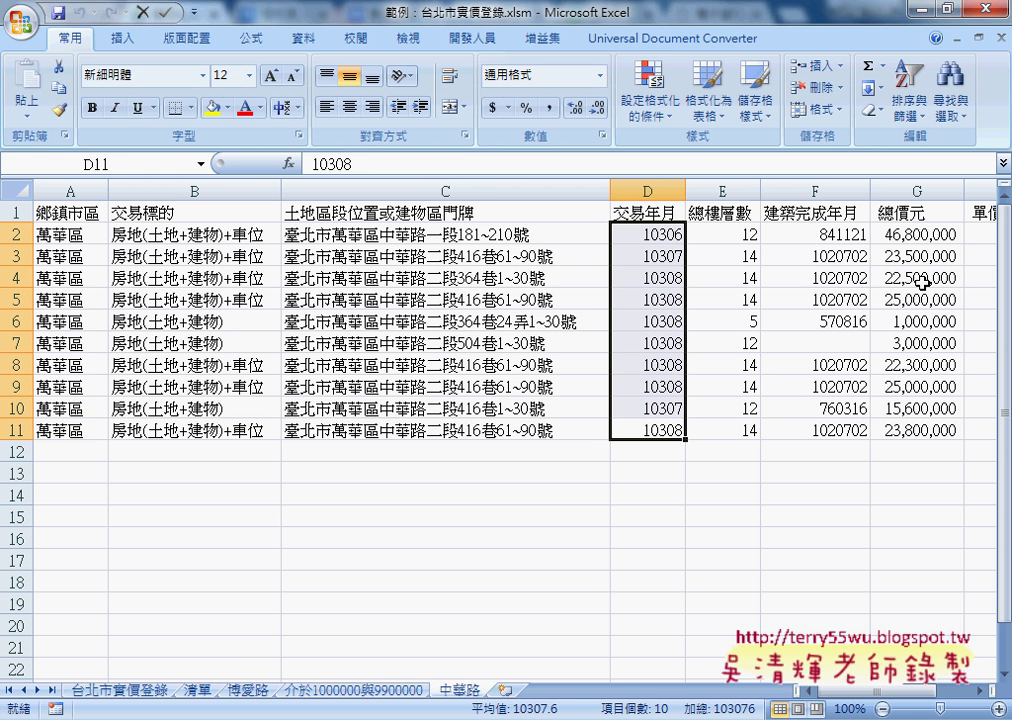
drag(921, 233, 921, 429)
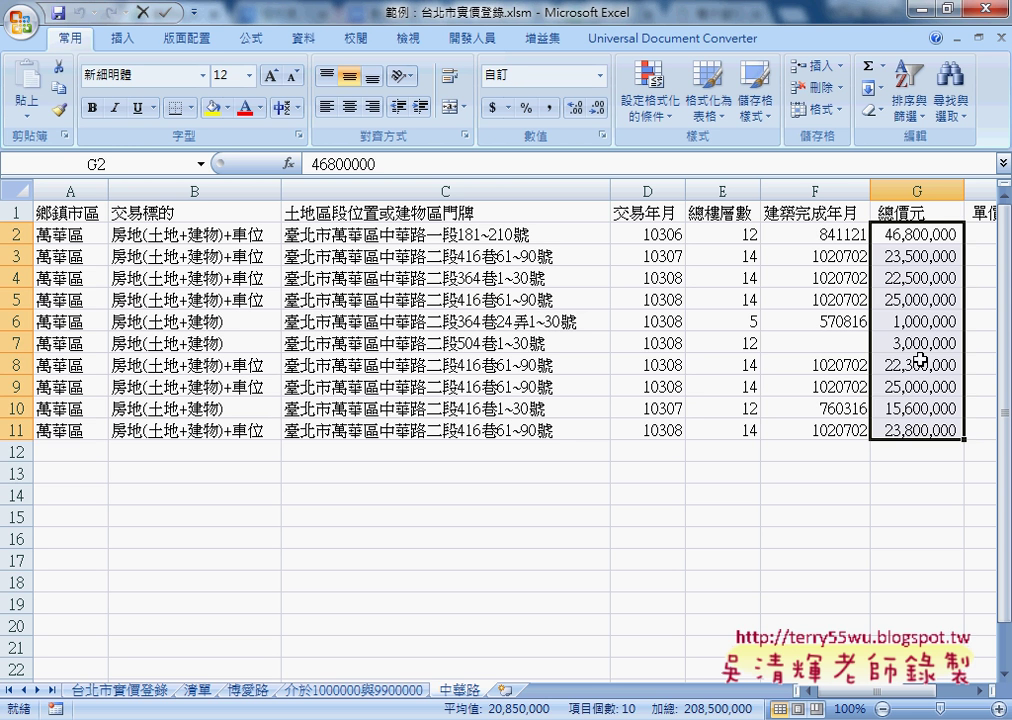
click(935, 321)
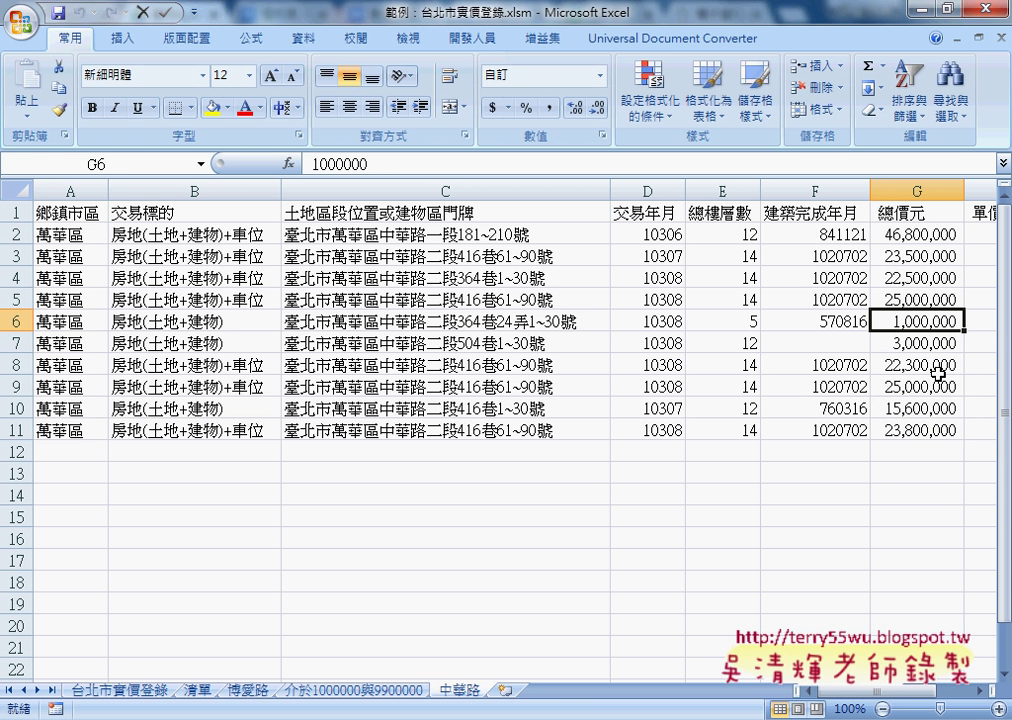
click(903, 234)
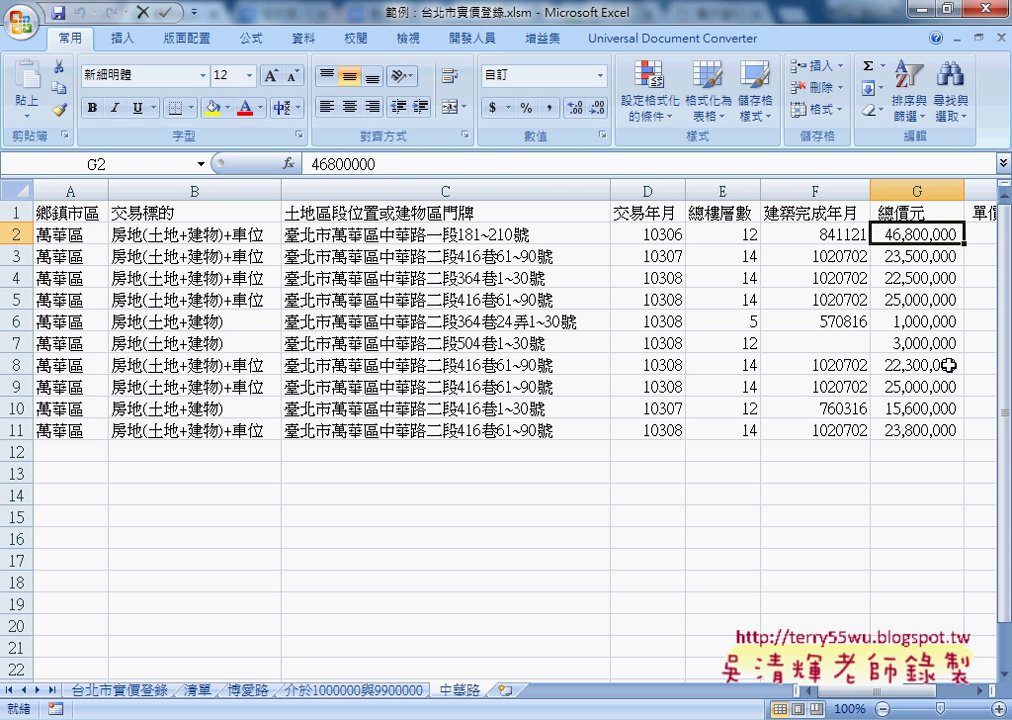
click(906, 320)
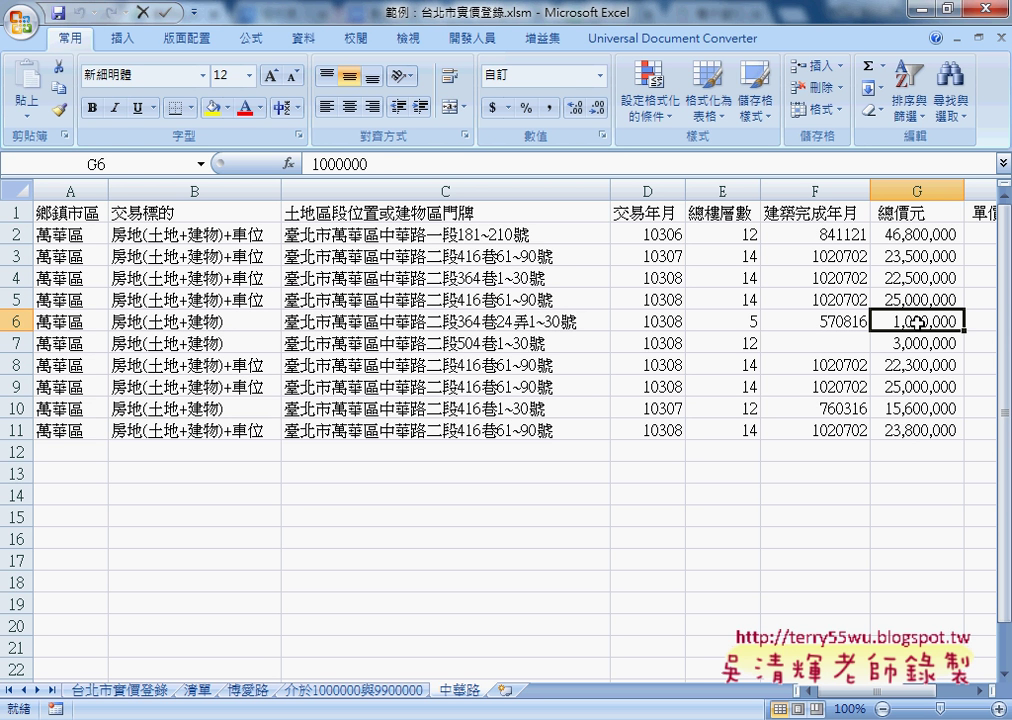
click(799, 213)
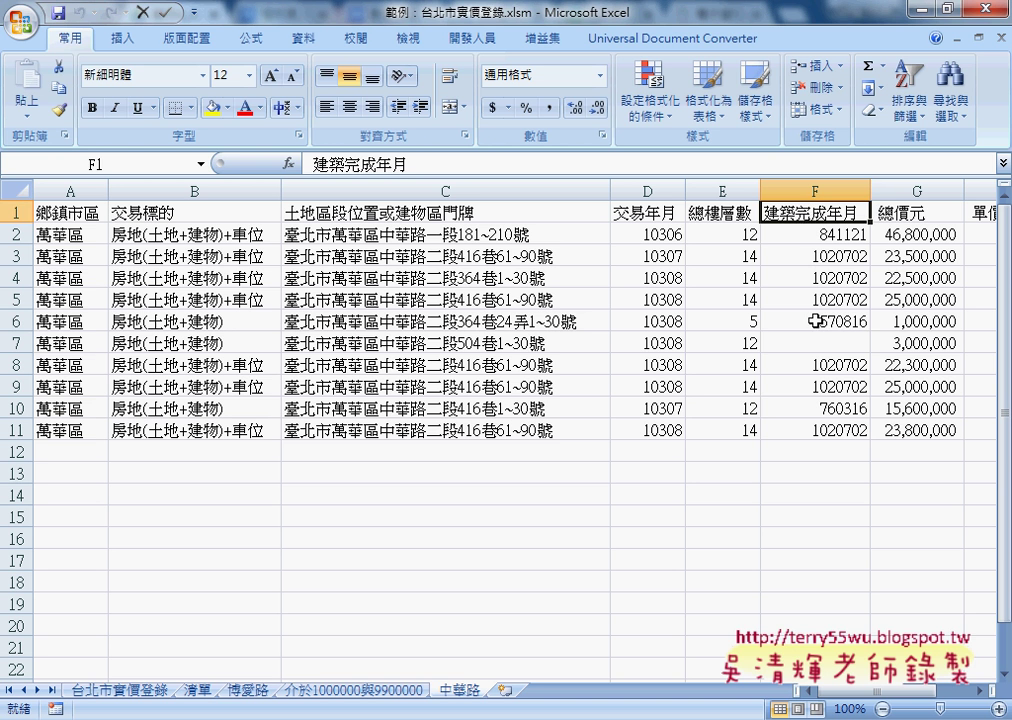
click(797, 320)
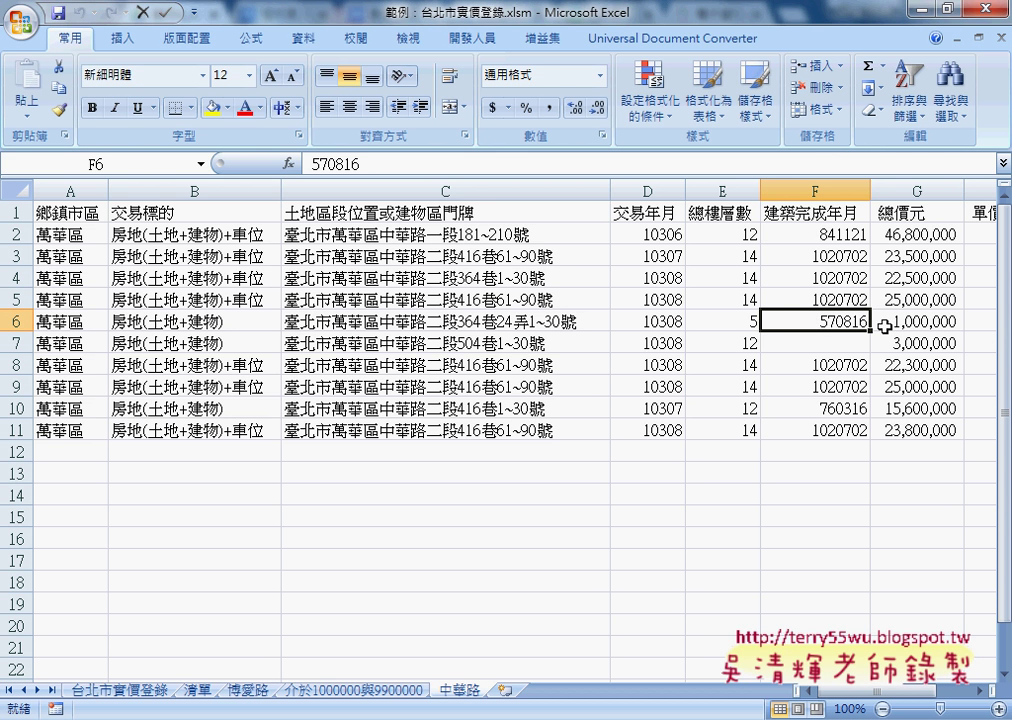
click(928, 328)
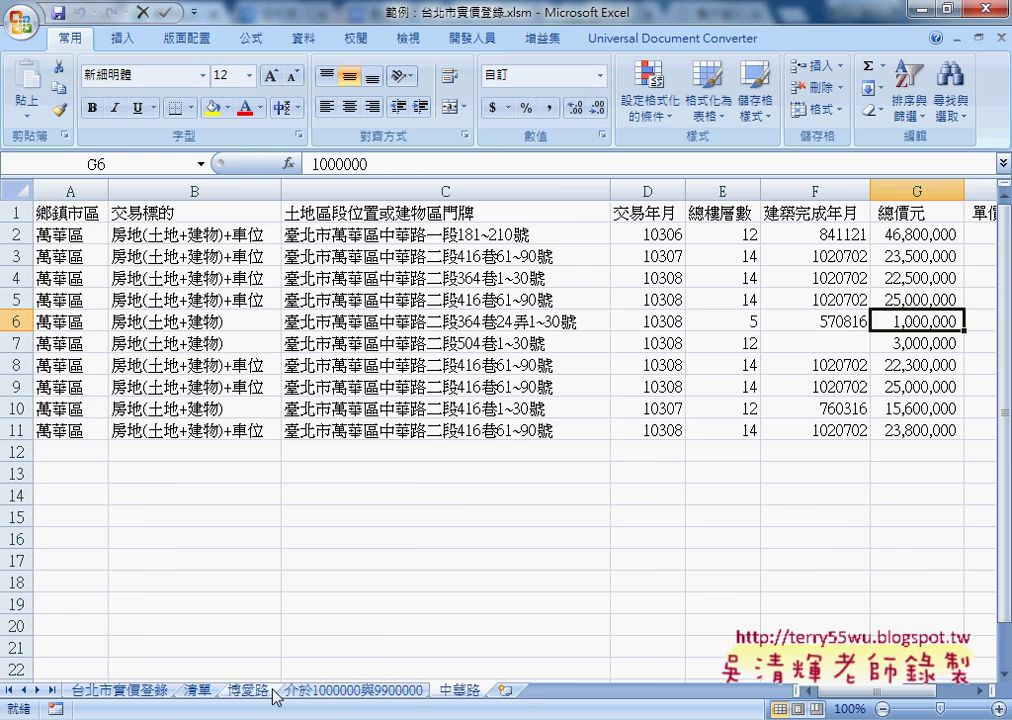
On the 台北市實價登錄 sheet, select the whole 鄉鎮市區 district column A.
click(136, 698)
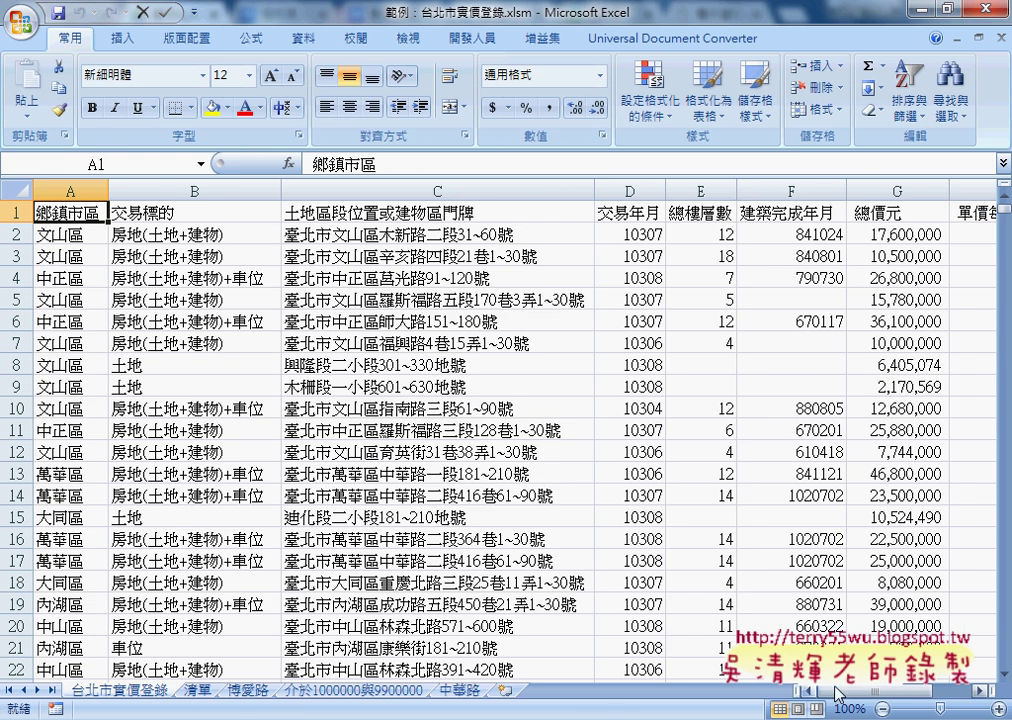
drag(875, 691, 918, 697)
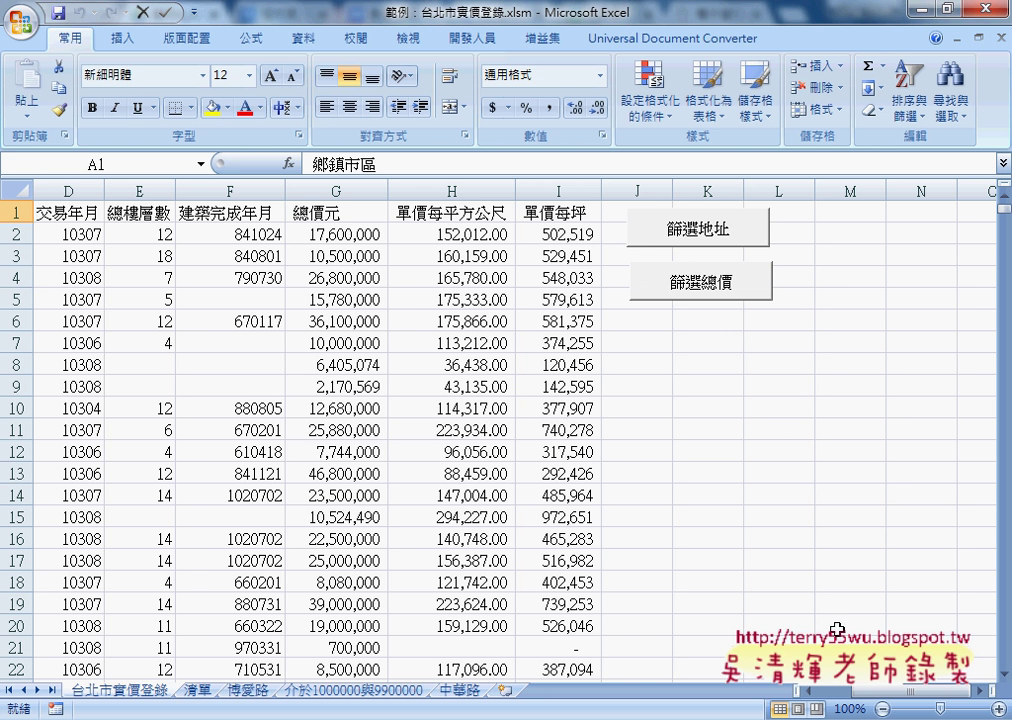
drag(900, 691, 845, 700)
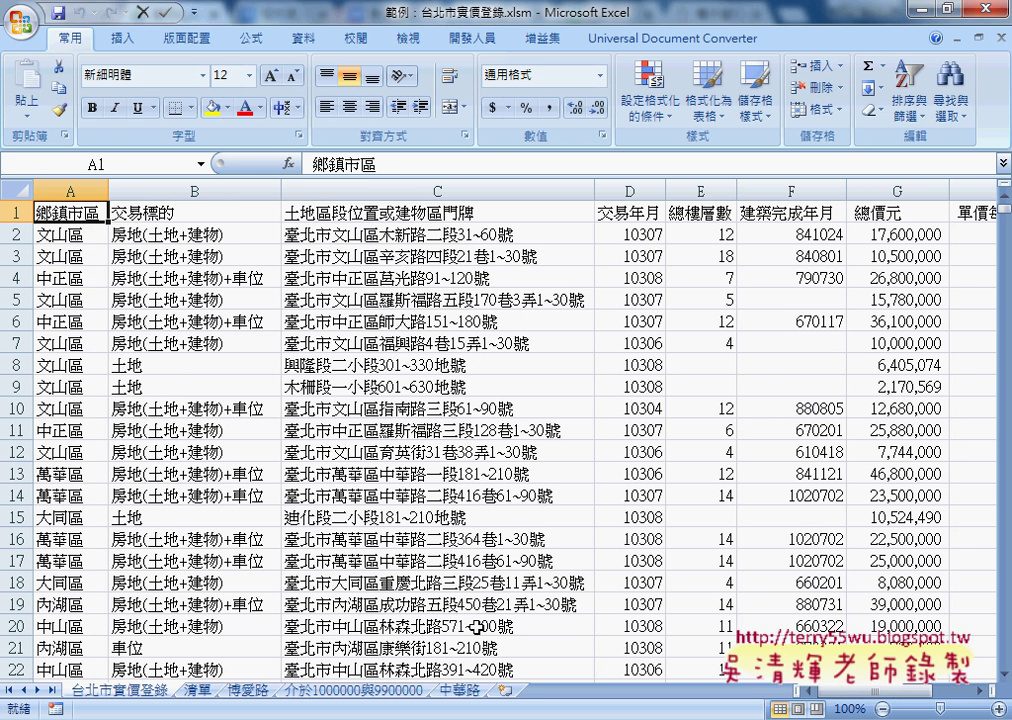
click(75, 186)
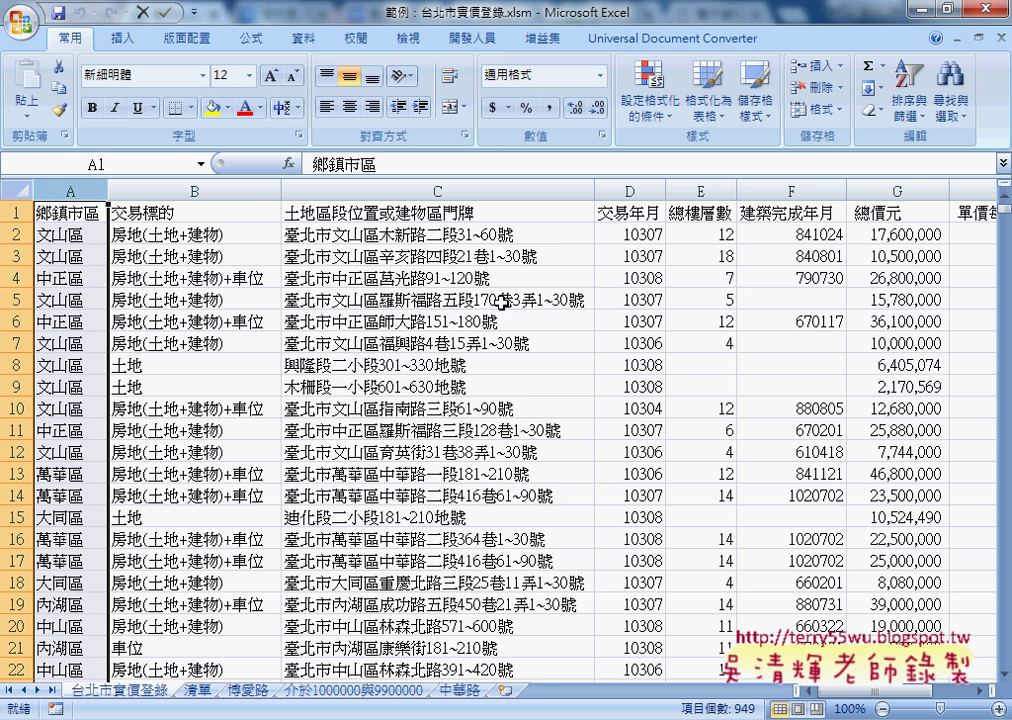
click(491, 188)
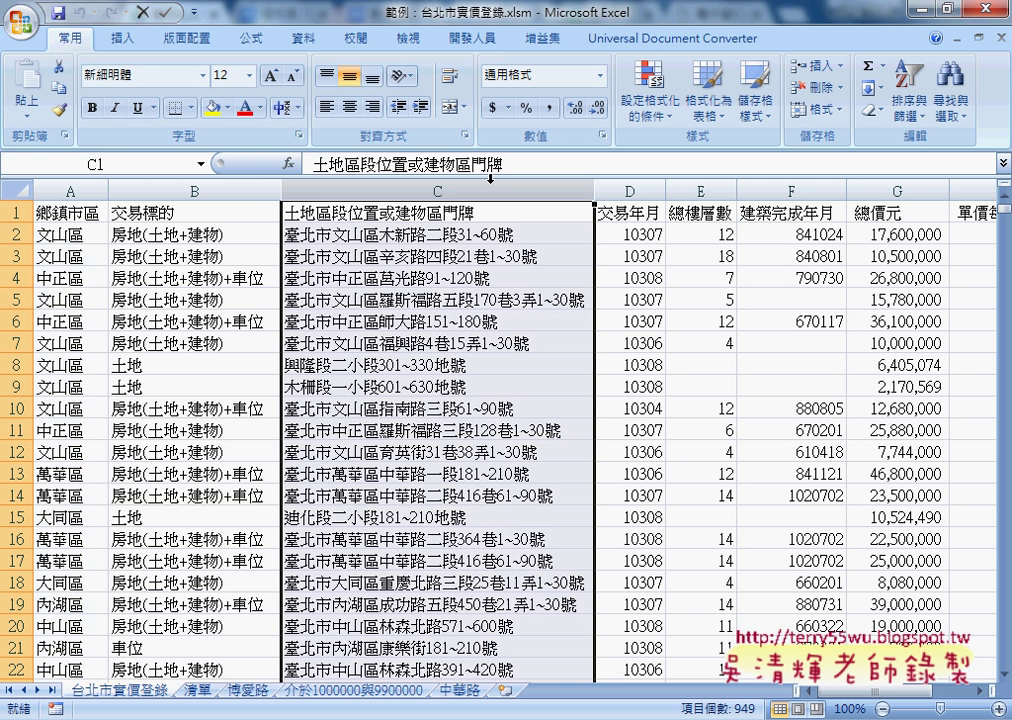
click(90, 190)
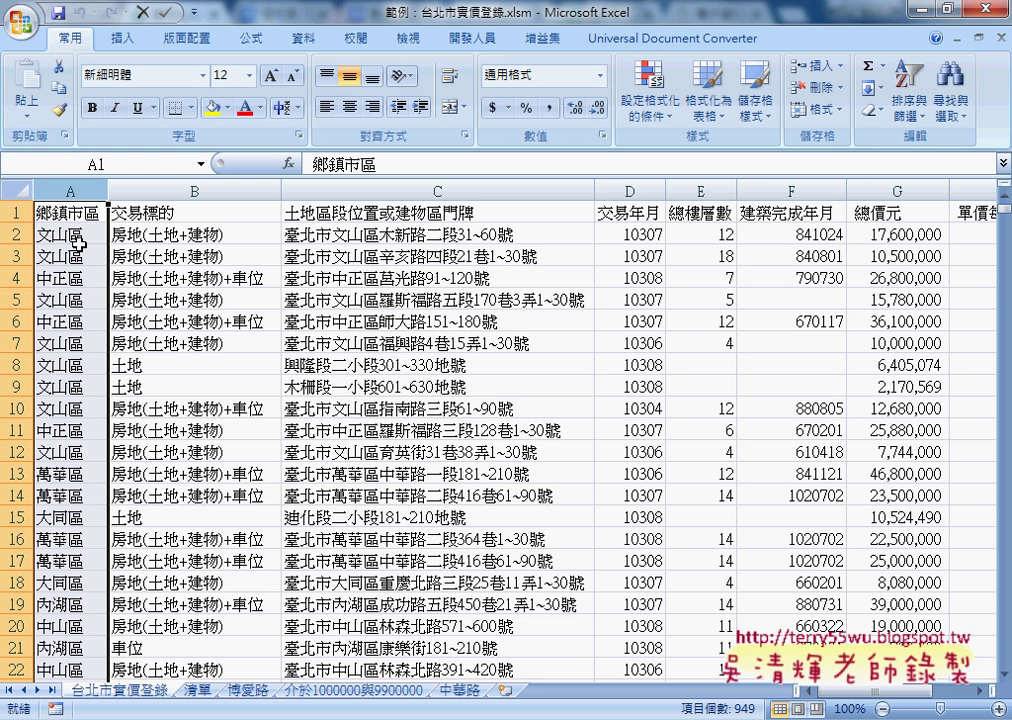
Copy the 鄉鎮市區 district column and paste it into column A of the 清單 sheet.
right_click(57, 300)
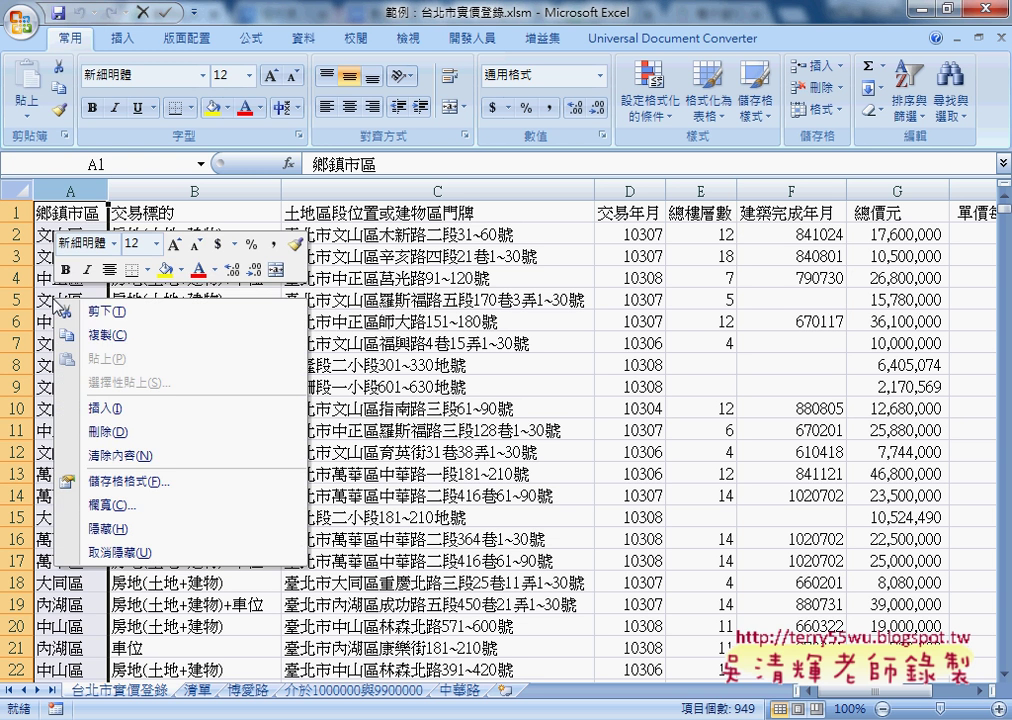
click(100, 335)
click(198, 690)
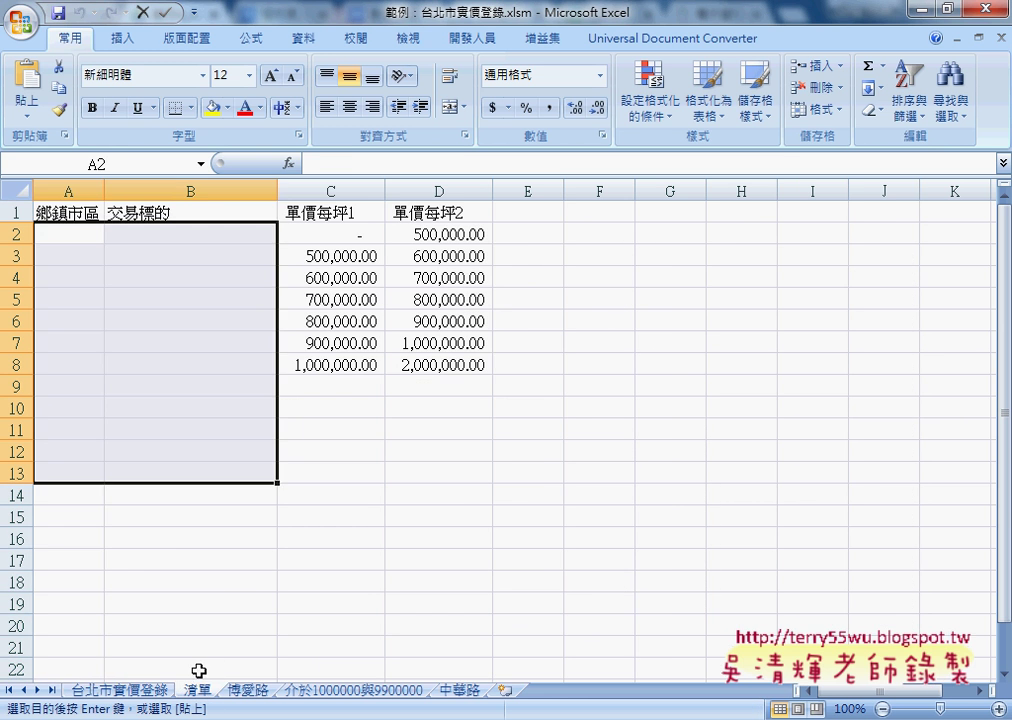
click(68, 191)
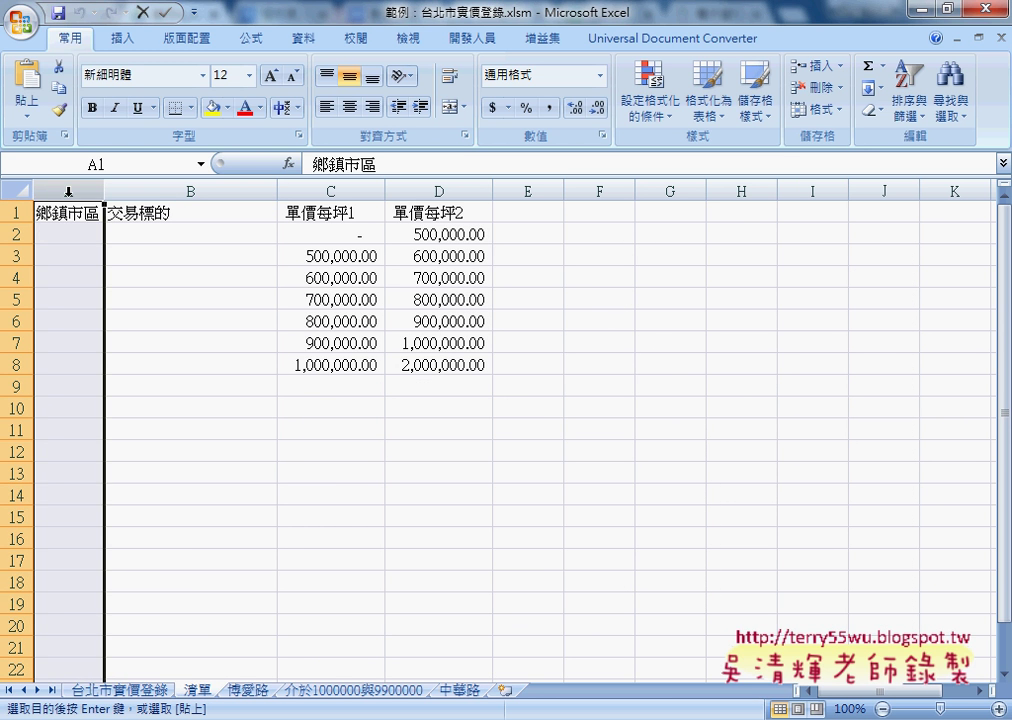
click(68, 212)
right_click(68, 212)
click(98, 272)
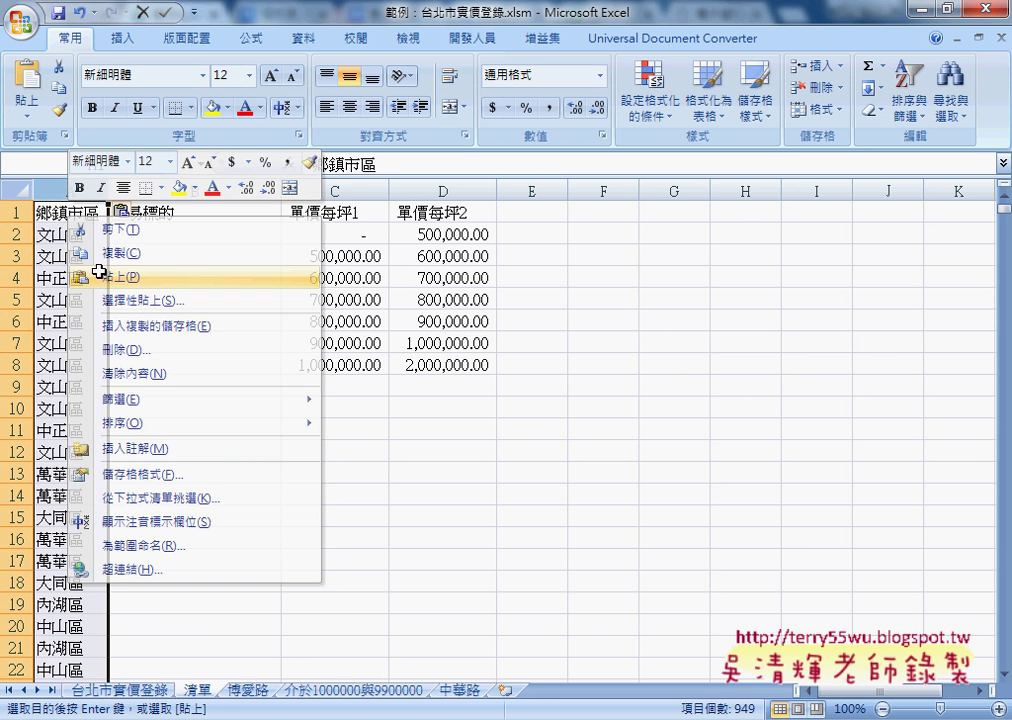
click(98, 272)
scroll(78, 386, down, 6)
scroll(77, 386, up, 1)
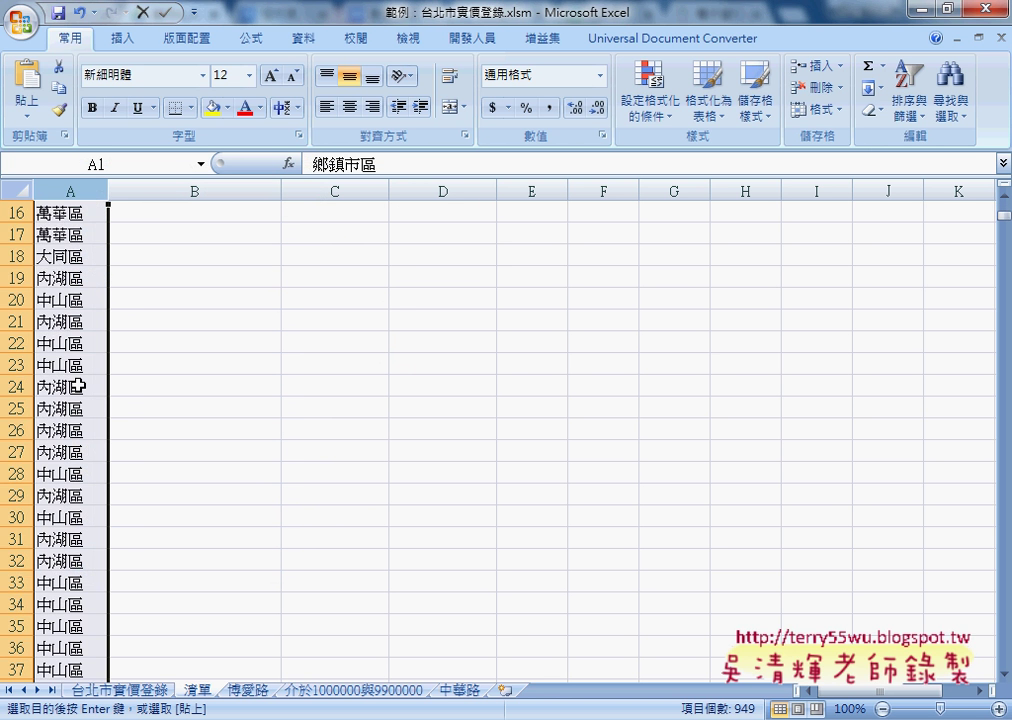
scroll(77, 386, up, 5)
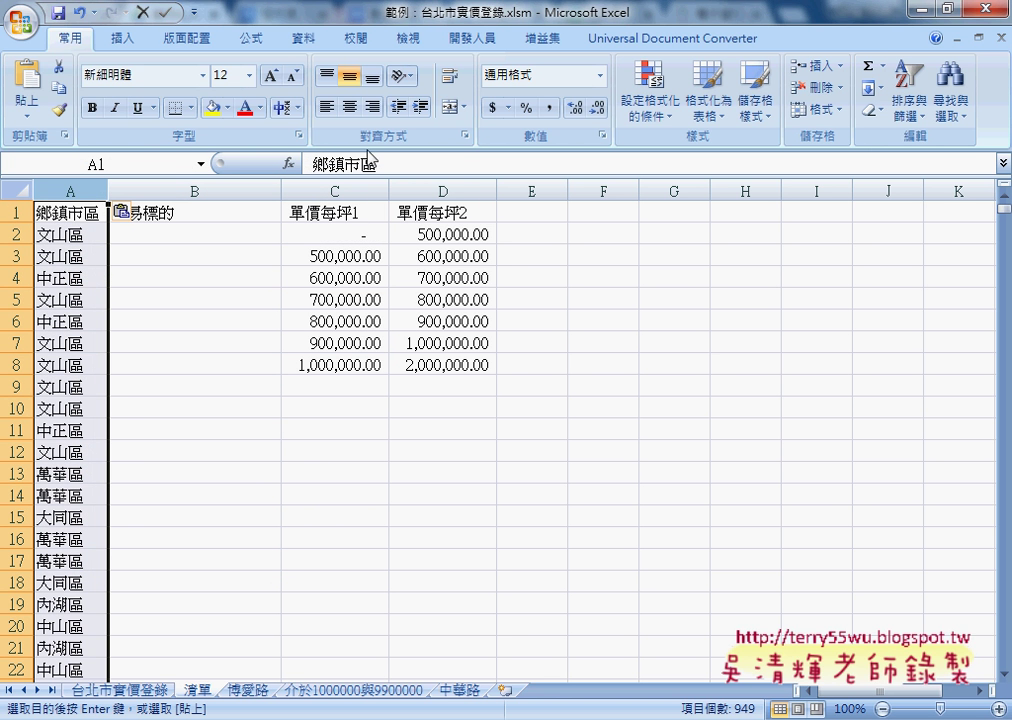
click(303, 38)
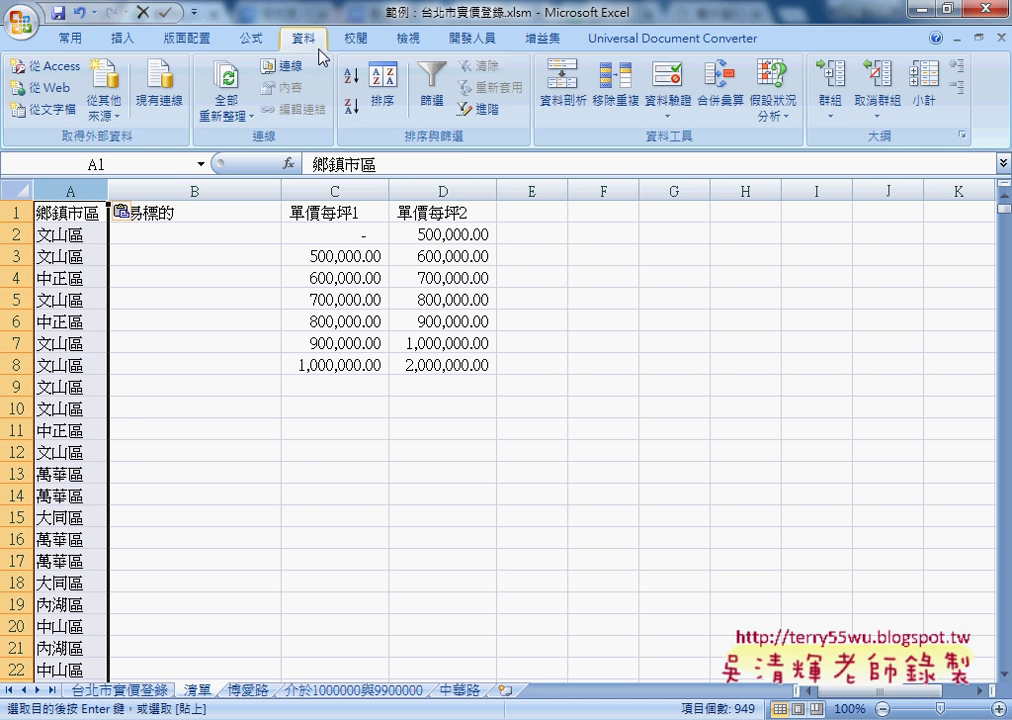
Remove duplicate districts from the selected 清單 column with a header row, leaving 12 unique entries.
click(620, 115)
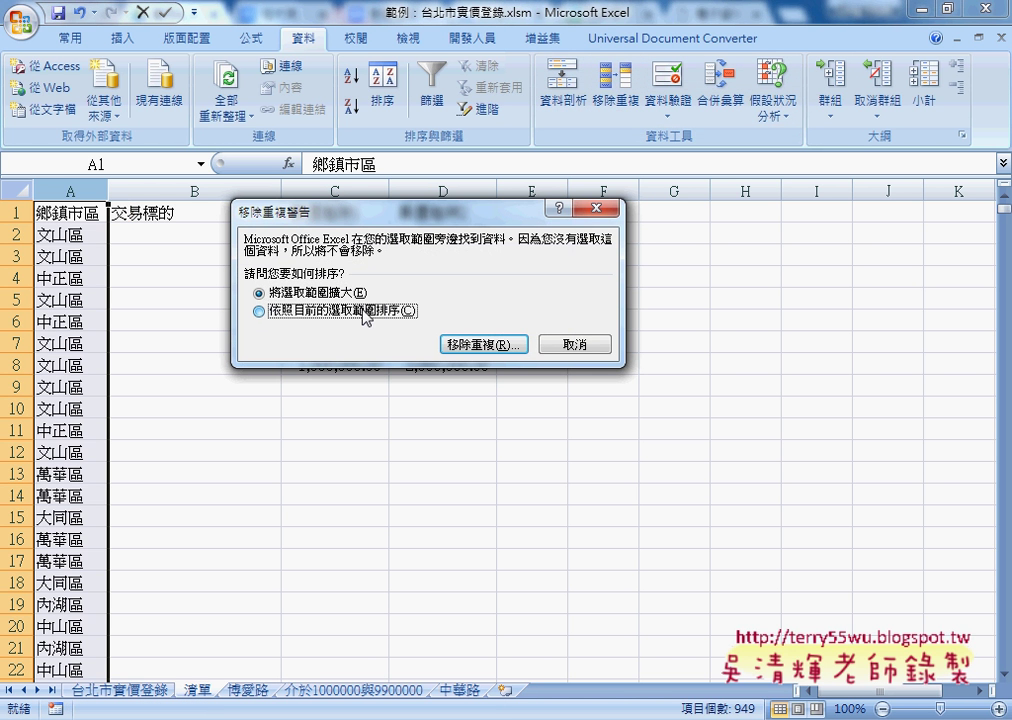
click(365, 312)
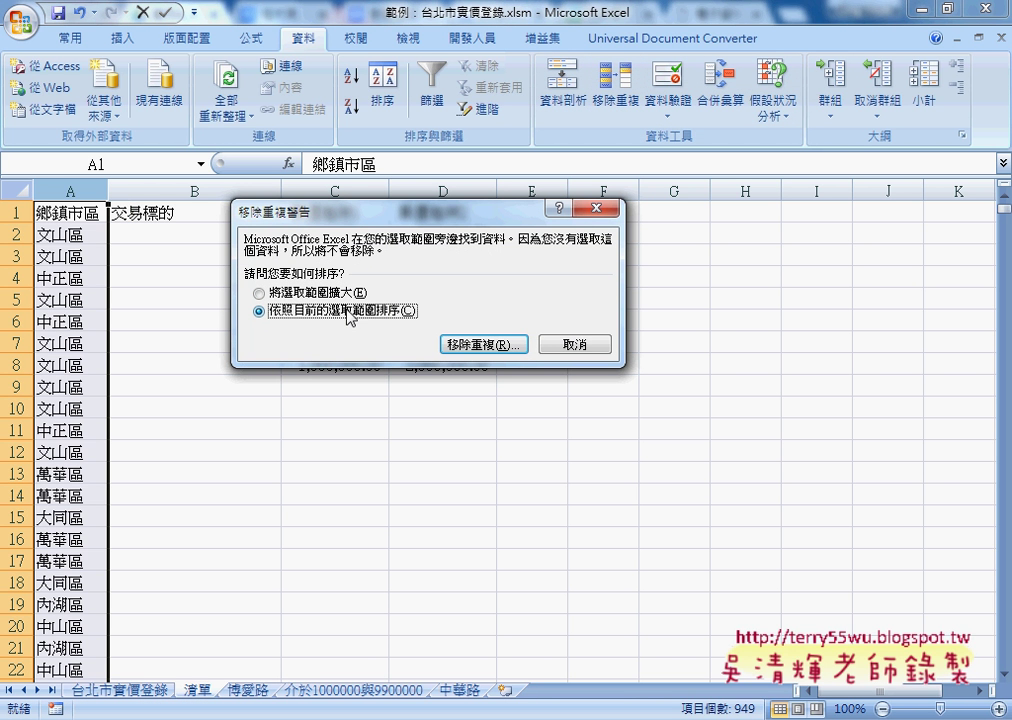
click(484, 345)
click(576, 236)
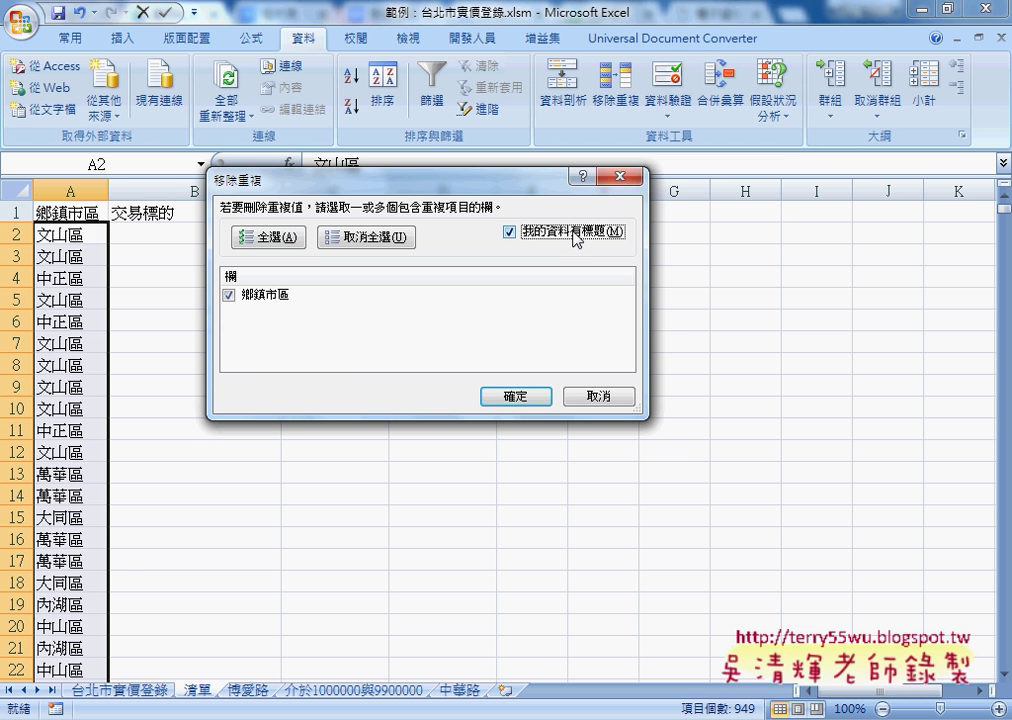
click(516, 398)
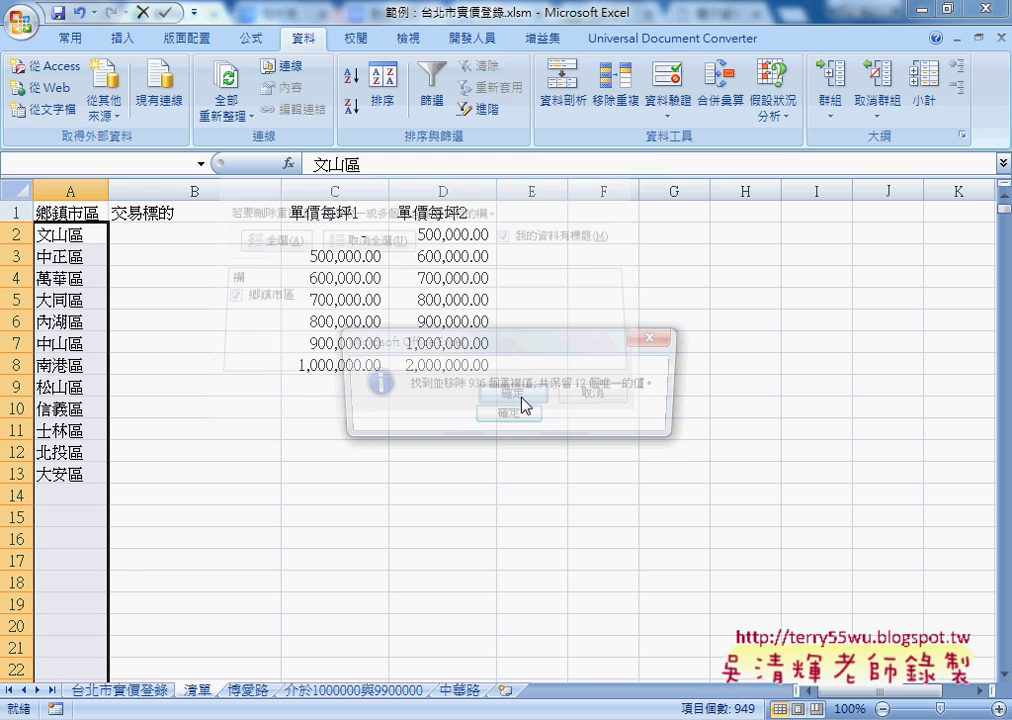
click(509, 416)
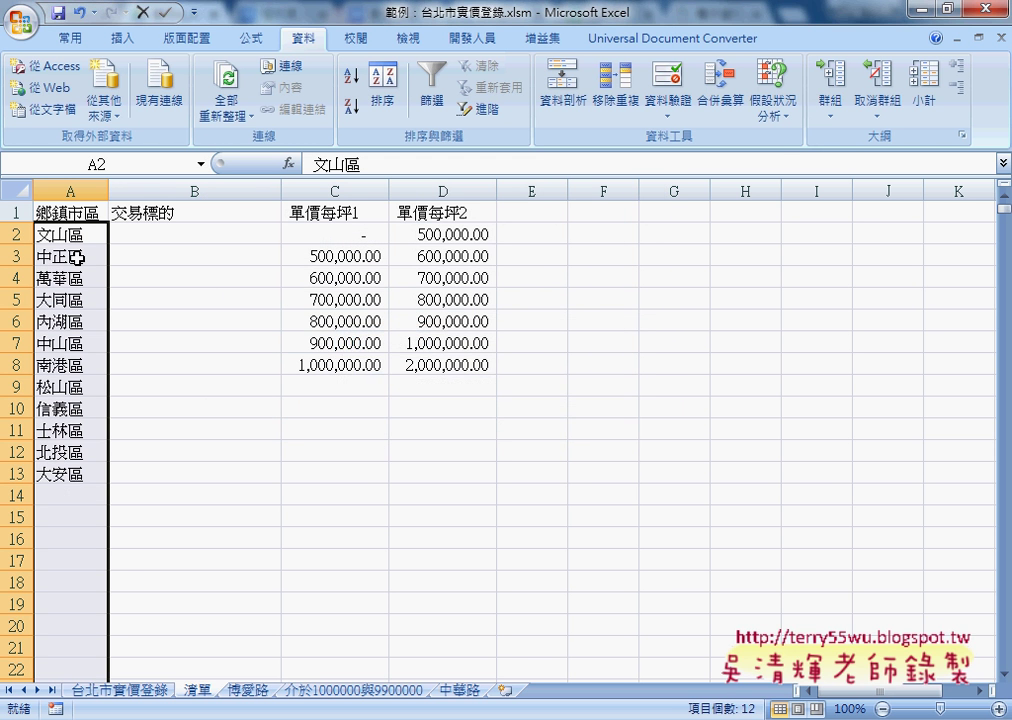
Check the 12 remaining district names, then go back to the 台北市實價登錄 sheet.
drag(70, 234, 72, 472)
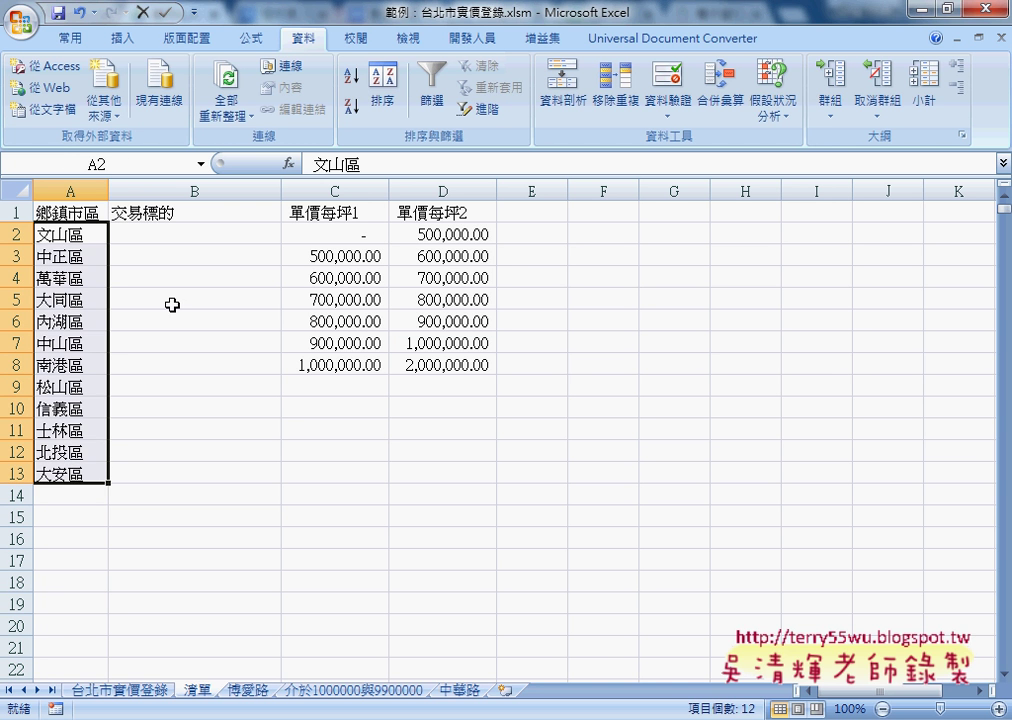
click(176, 232)
click(126, 692)
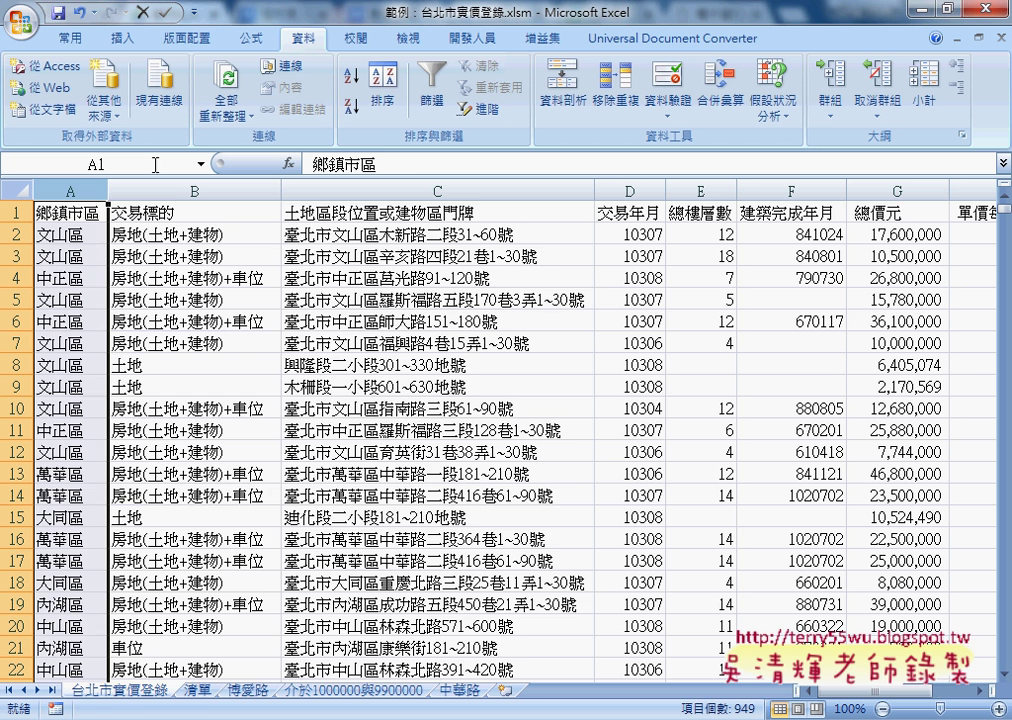
Copy the 交易標的 column B from 台北市實價登錄 into cell B1 of the 清單 sheet.
click(190, 191)
right_click(176, 285)
click(226, 324)
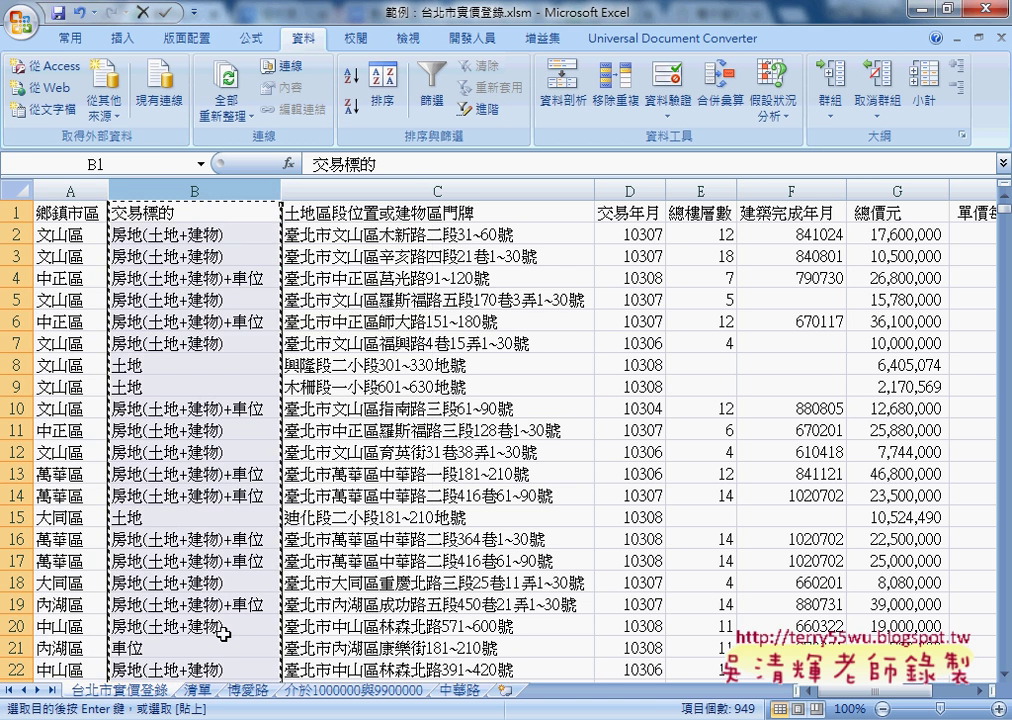
click(196, 690)
click(140, 212)
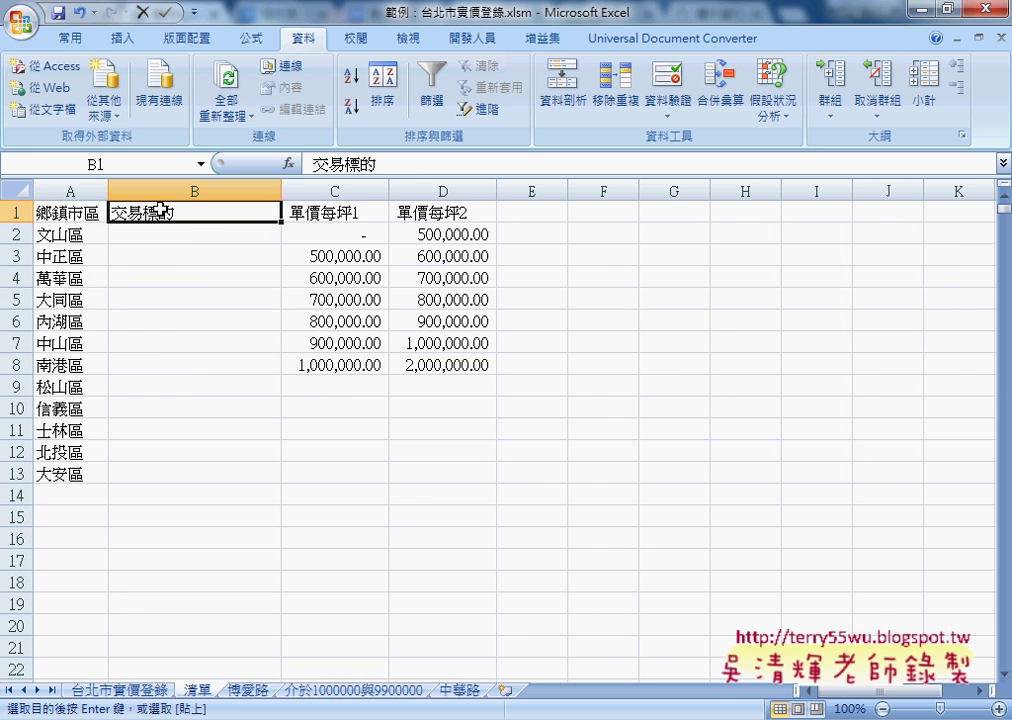
right_click(150, 212)
click(250, 270)
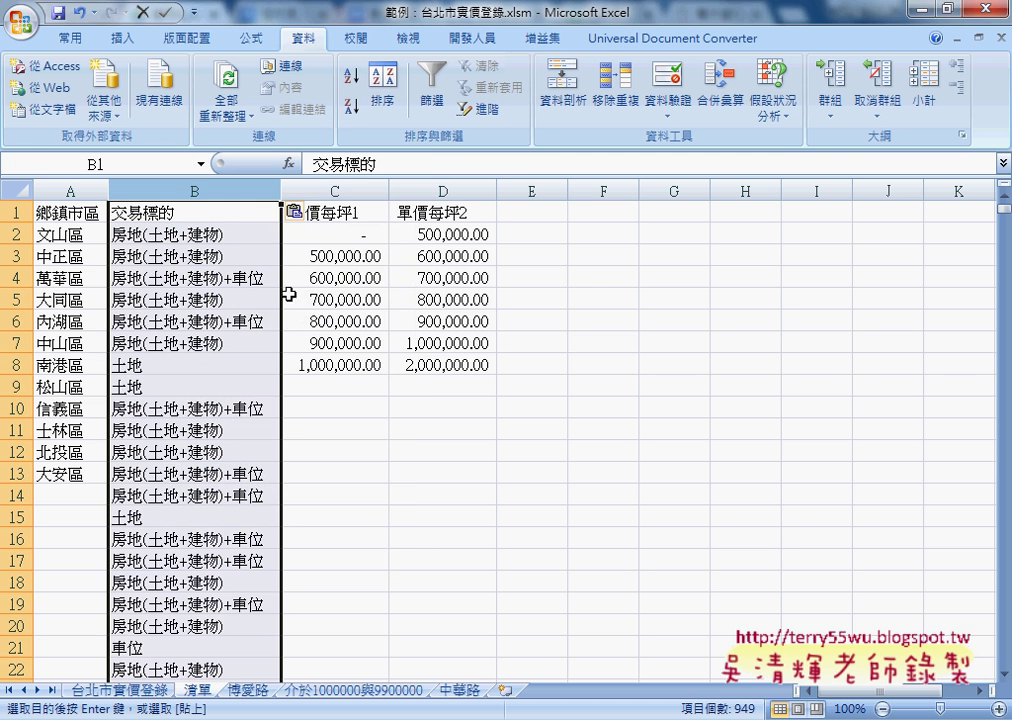
Remove the 943 duplicate transaction types from the current selection with a header, leaving 5 in B2:B6.
click(614, 100)
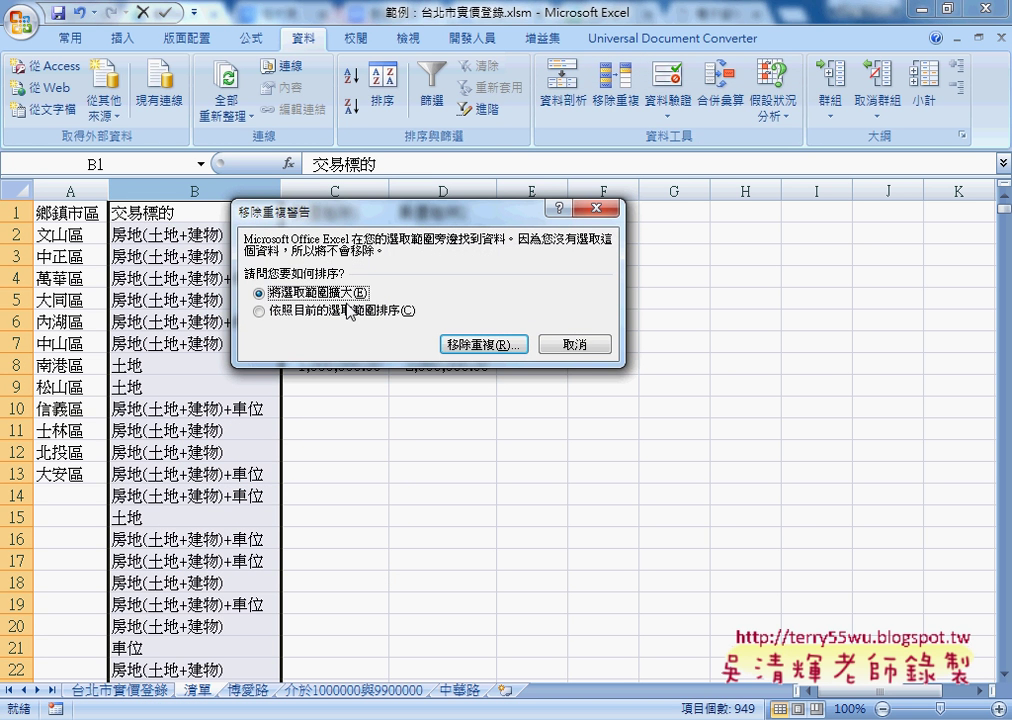
click(346, 311)
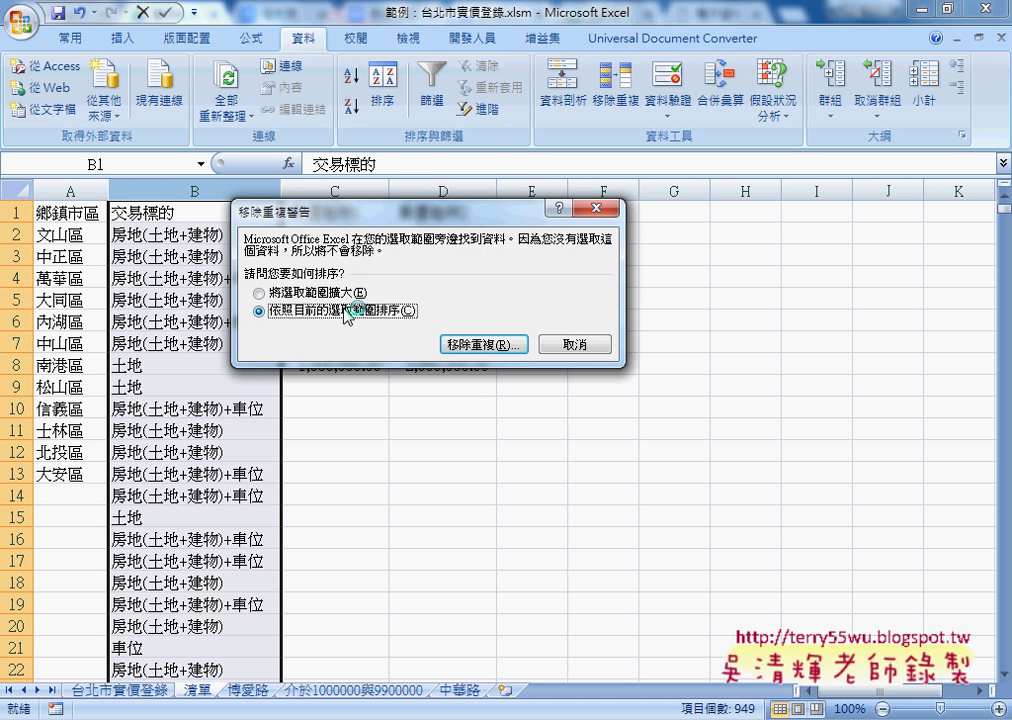
click(487, 347)
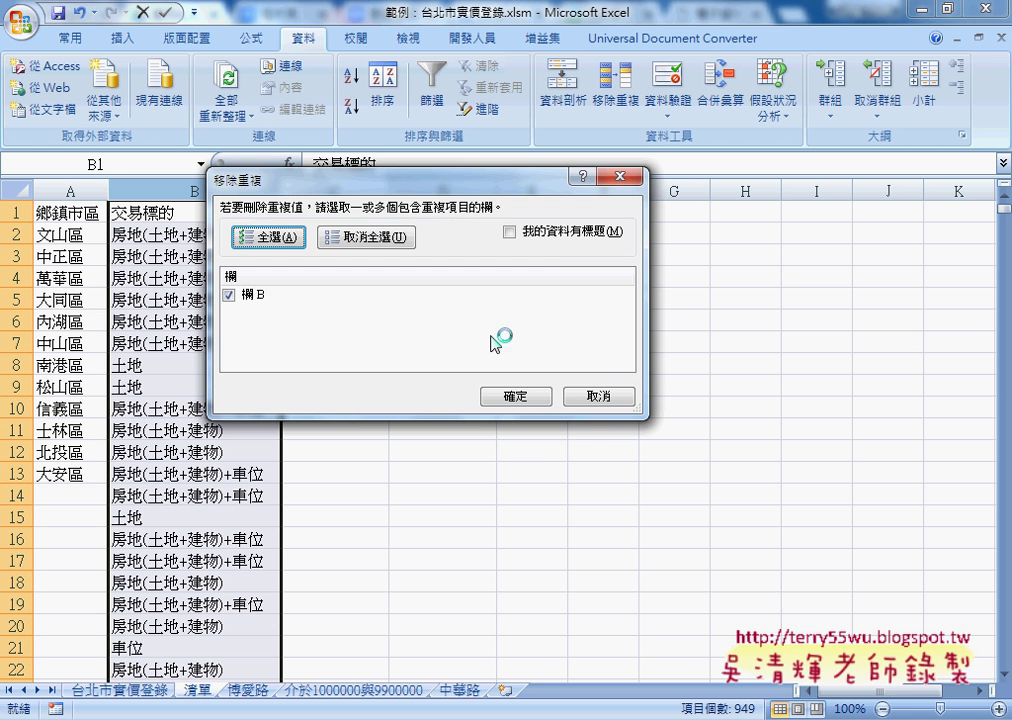
click(545, 236)
click(538, 400)
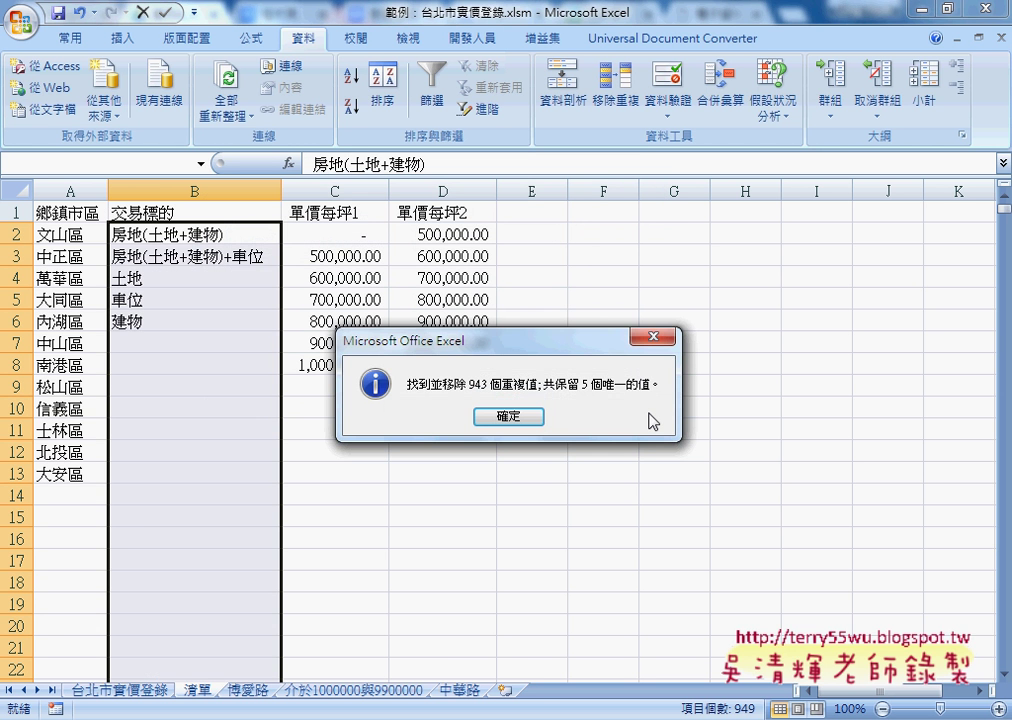
click(517, 444)
drag(200, 234, 189, 314)
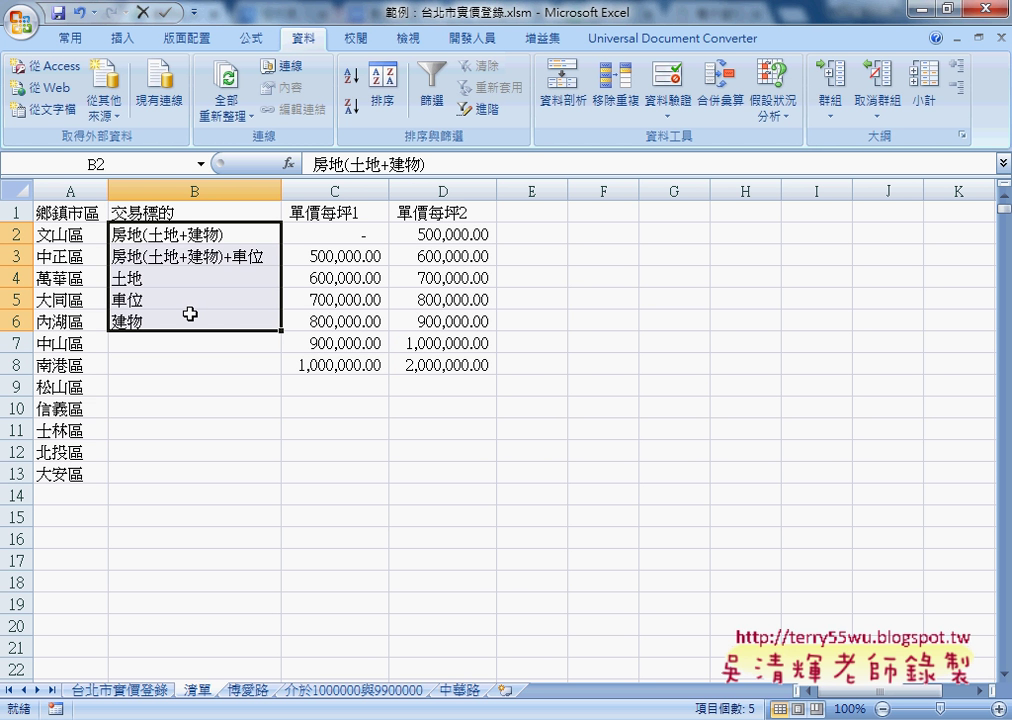
click(158, 236)
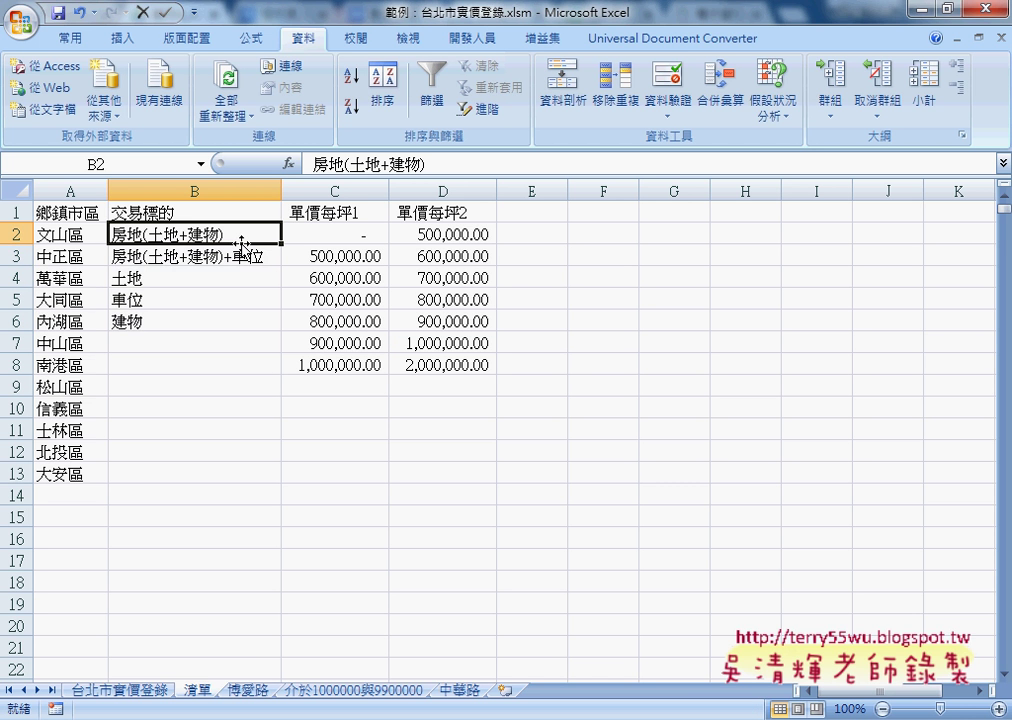
click(228, 256)
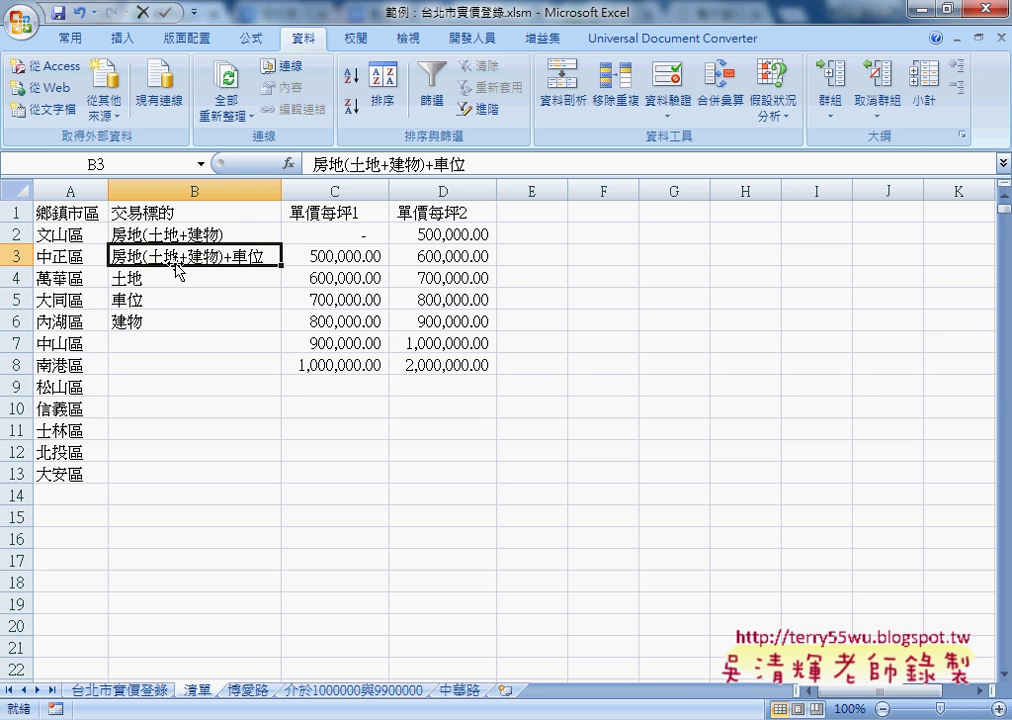
click(171, 280)
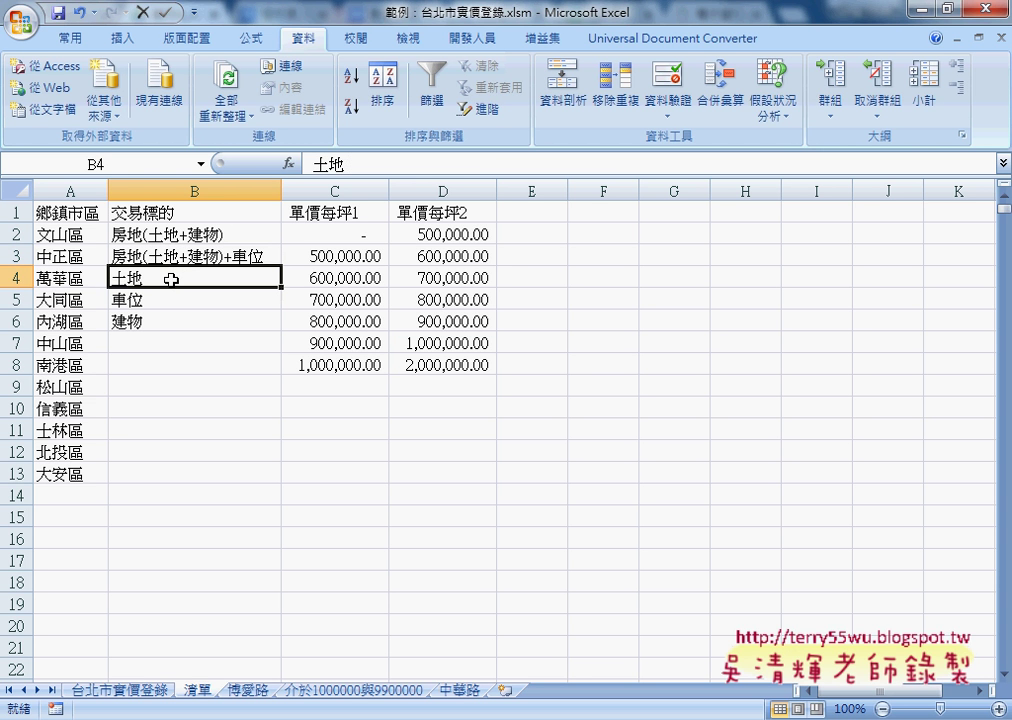
click(167, 300)
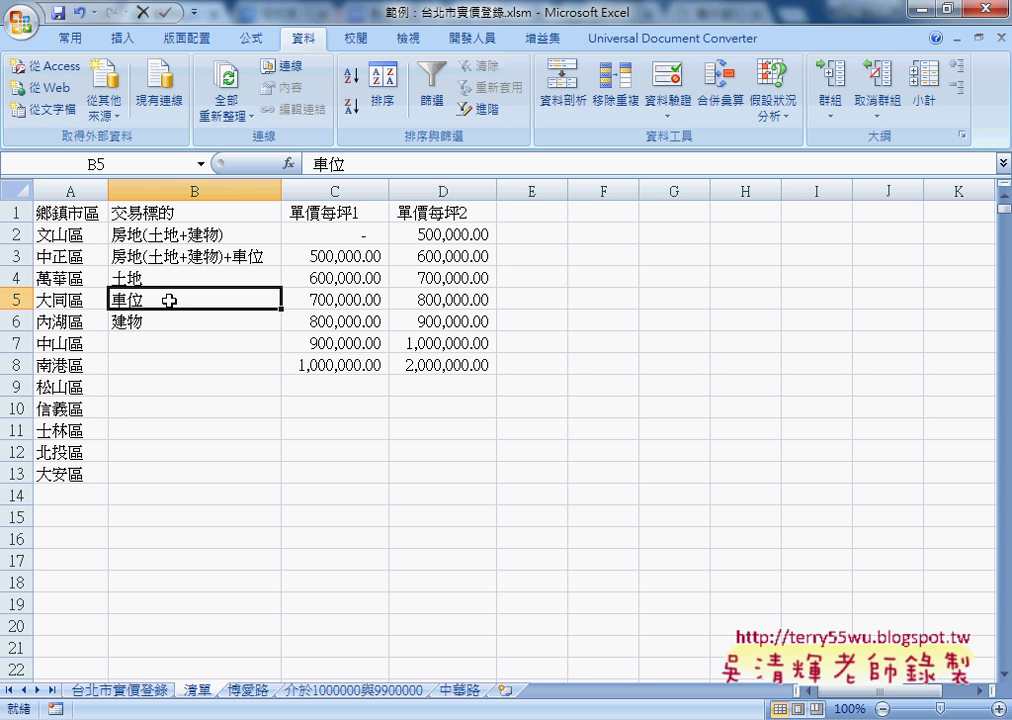
click(164, 321)
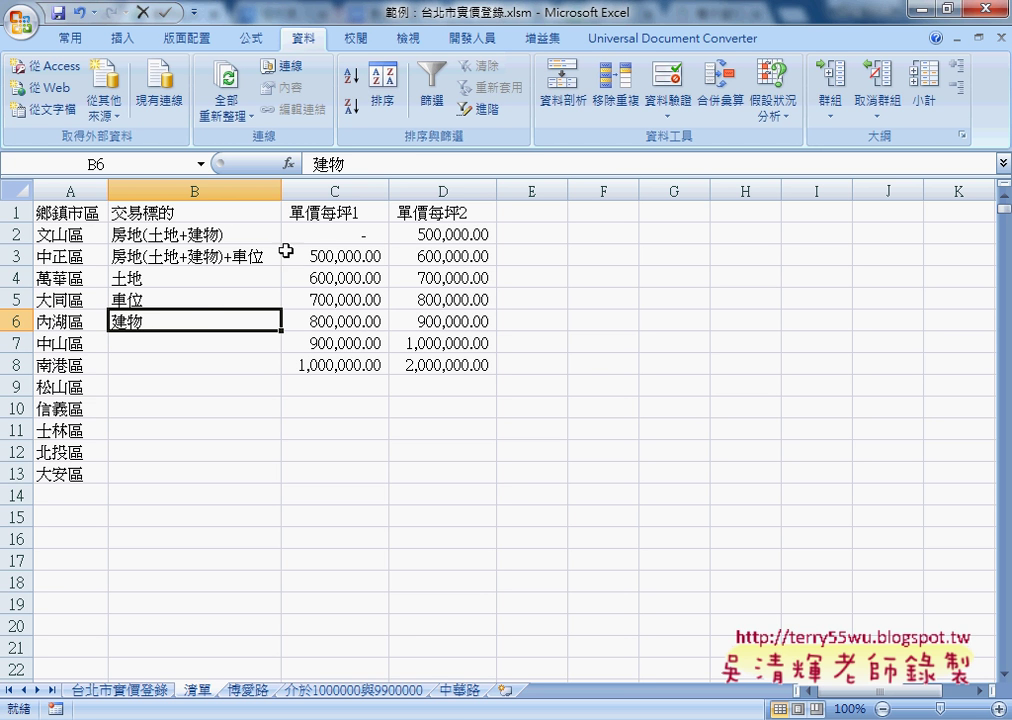
drag(334, 185, 432, 185)
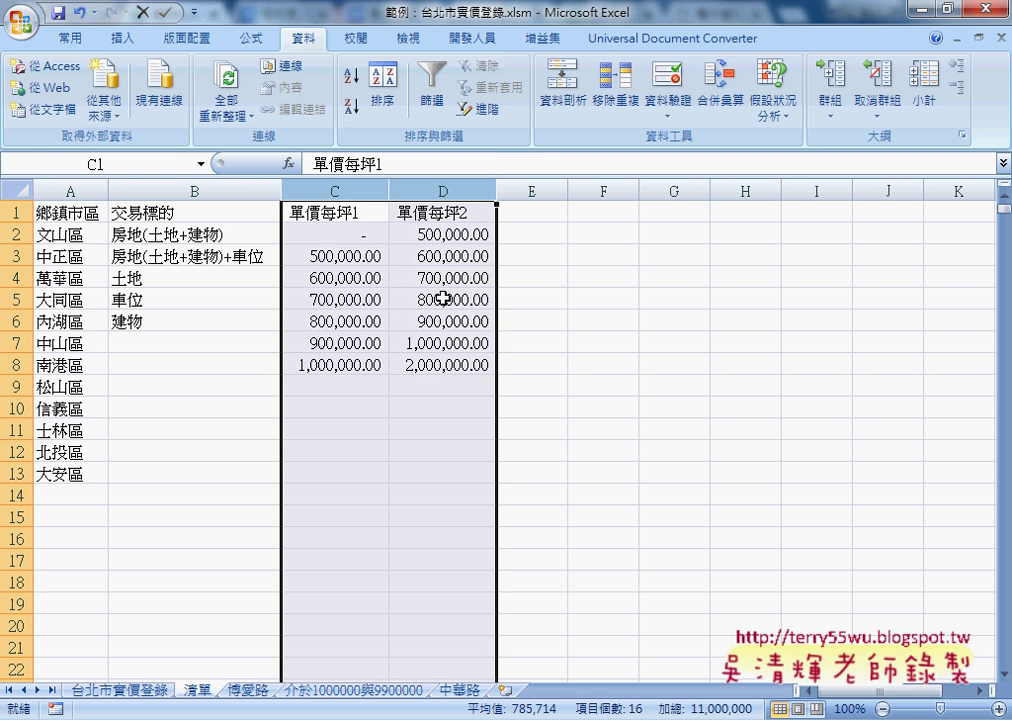
click(337, 214)
click(445, 213)
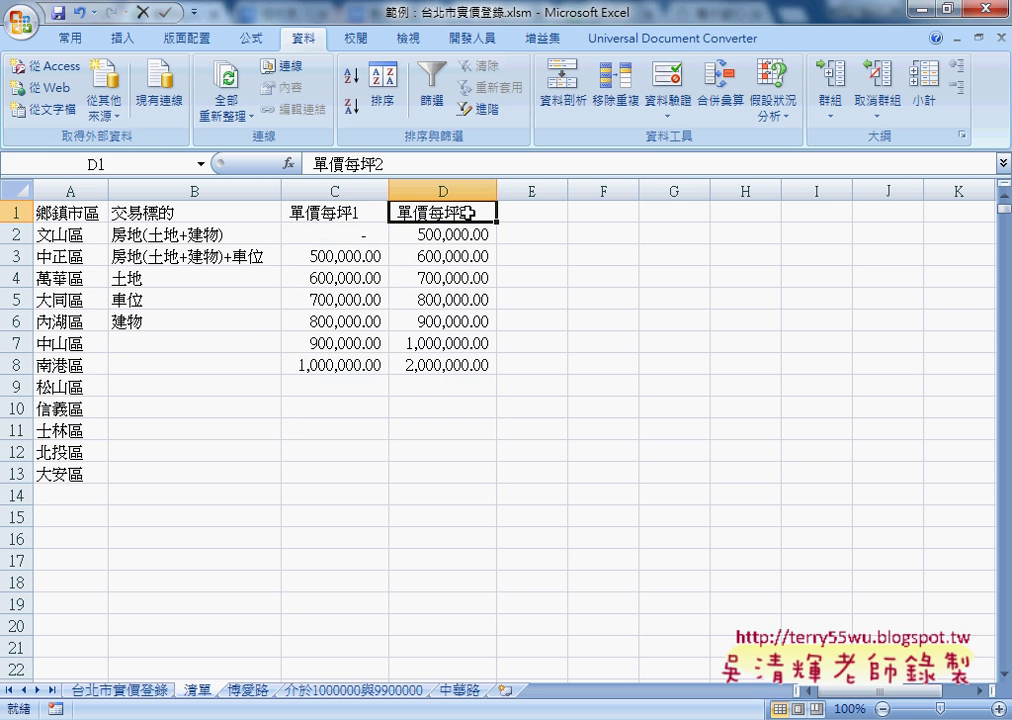
click(344, 238)
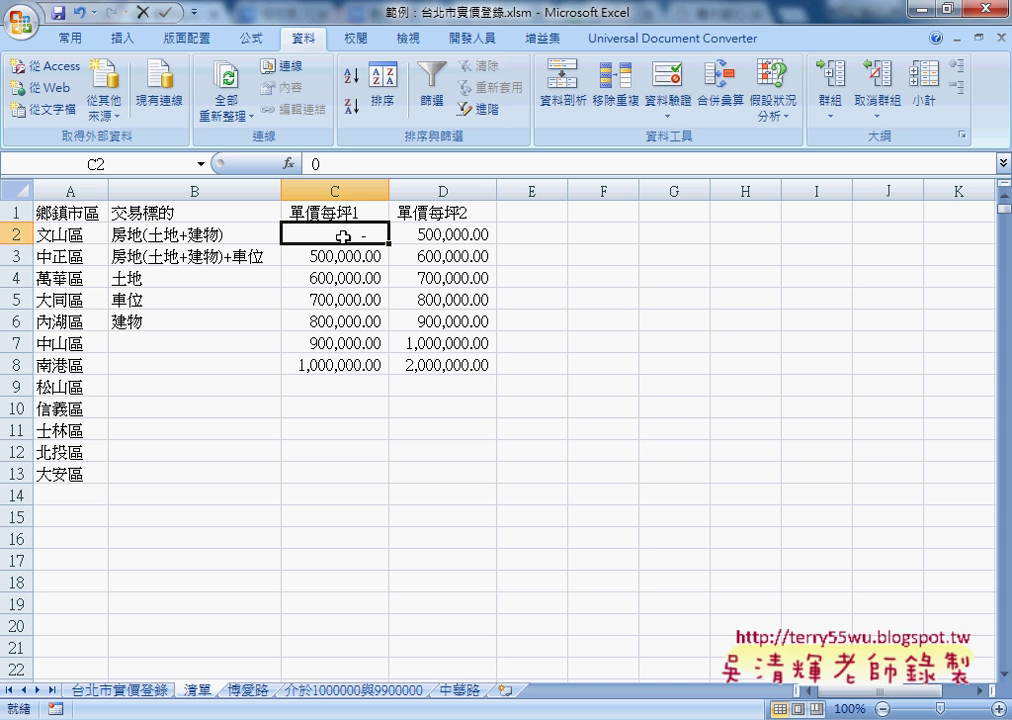
click(450, 234)
drag(361, 240, 424, 238)
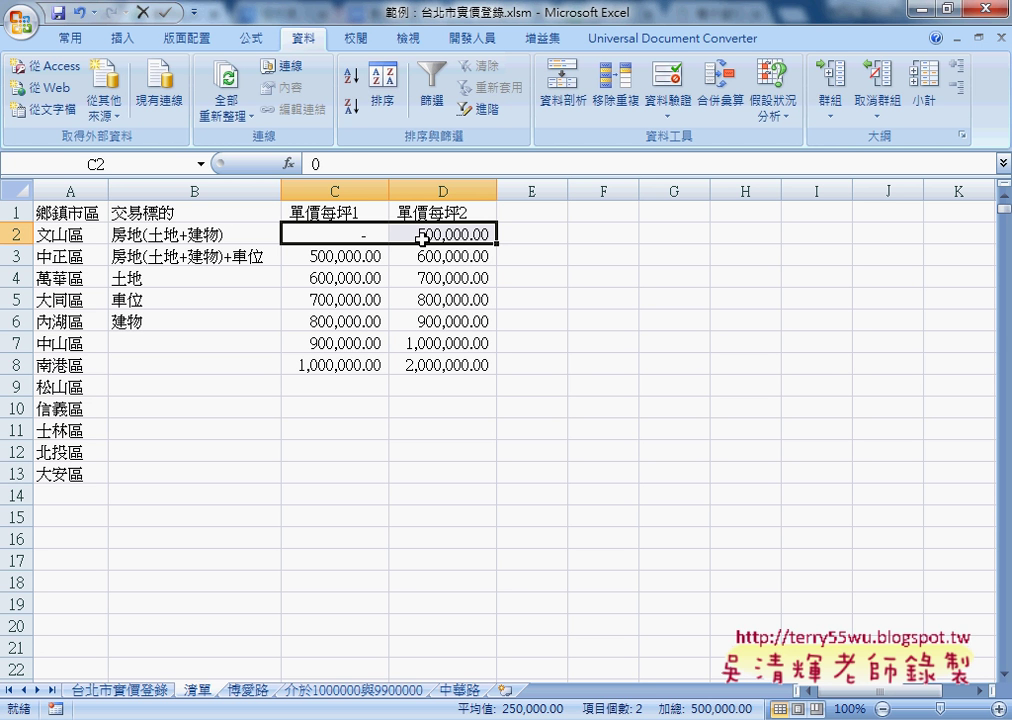
drag(303, 258, 420, 258)
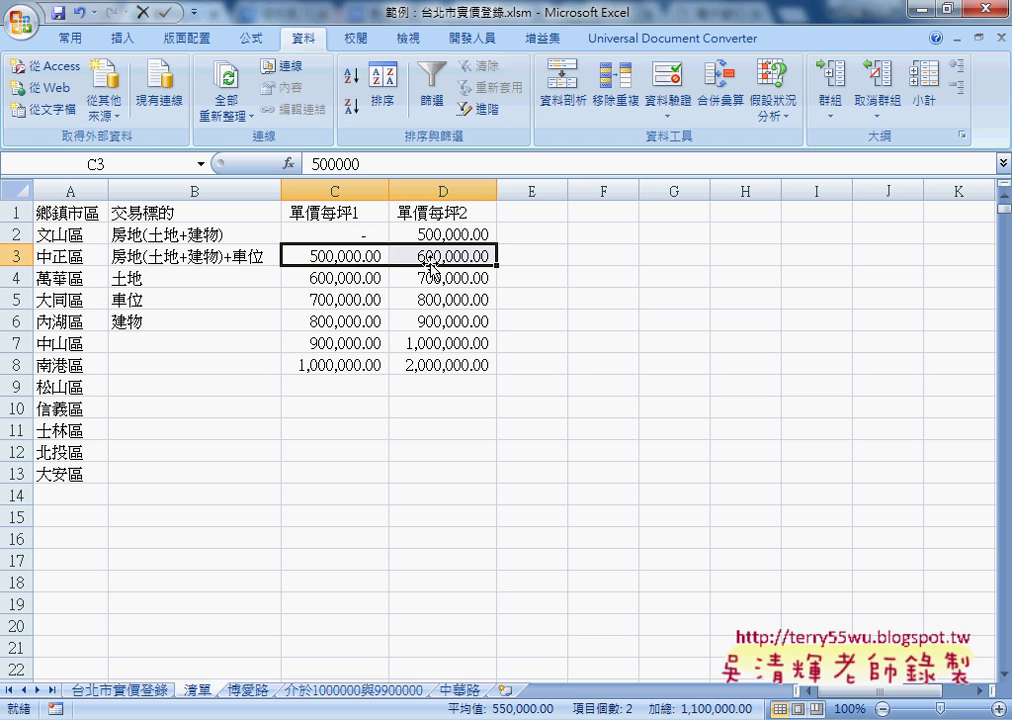
click(334, 272)
drag(334, 272, 418, 278)
mouse_move(335, 299)
mouse_down()
mouse_move(400, 300)
mouse_move(433, 322)
mouse_up()
drag(340, 343, 425, 343)
drag(361, 364, 425, 365)
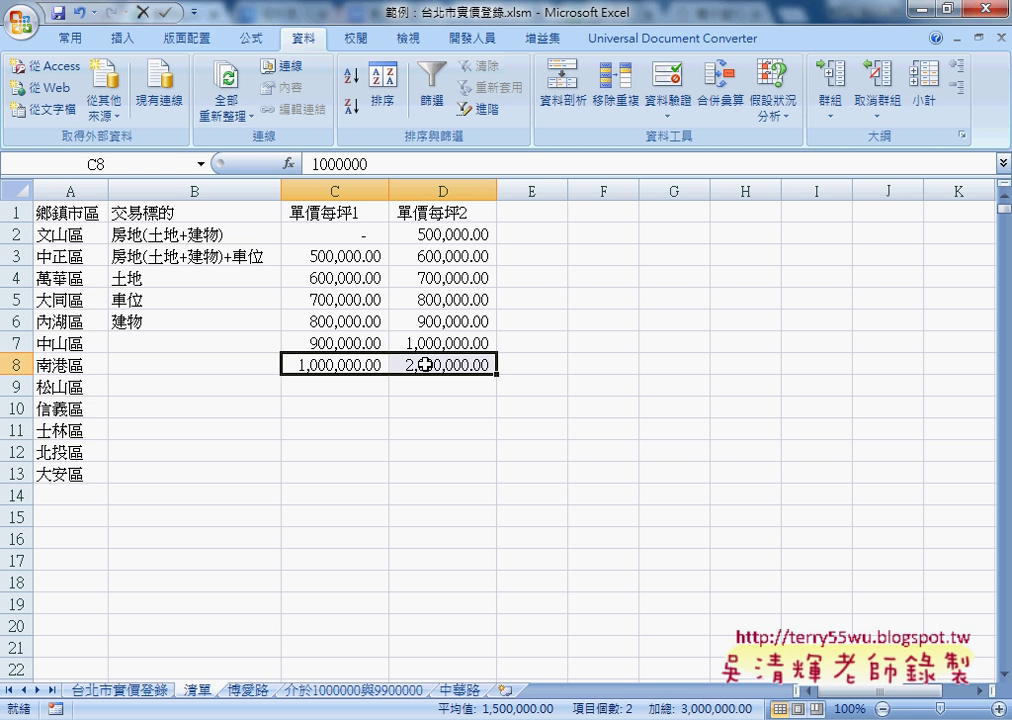
click(86, 235)
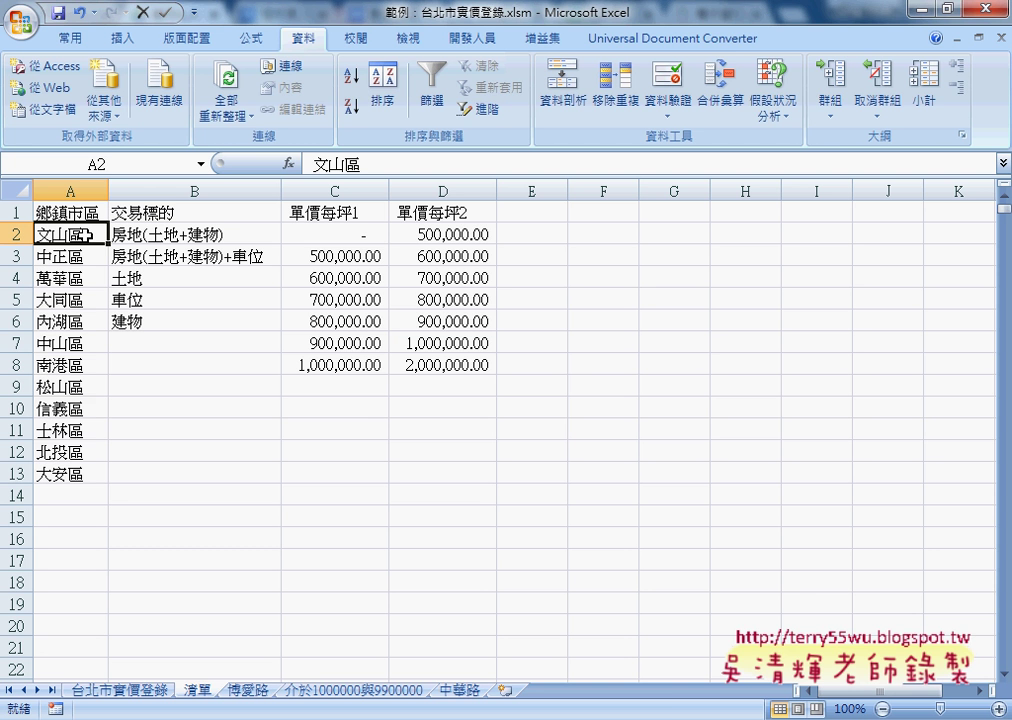
Review districts A2:A13, return to the 台北市實價登錄 sheet, then switch to the Google Drive browser window.
drag(87, 235, 90, 472)
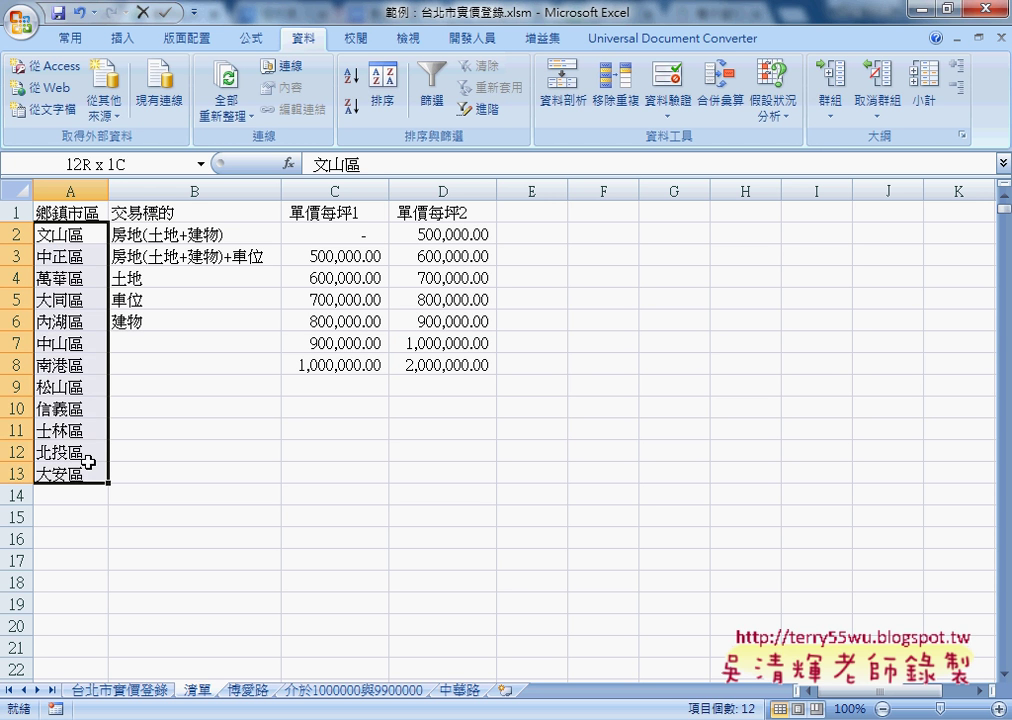
click(76, 237)
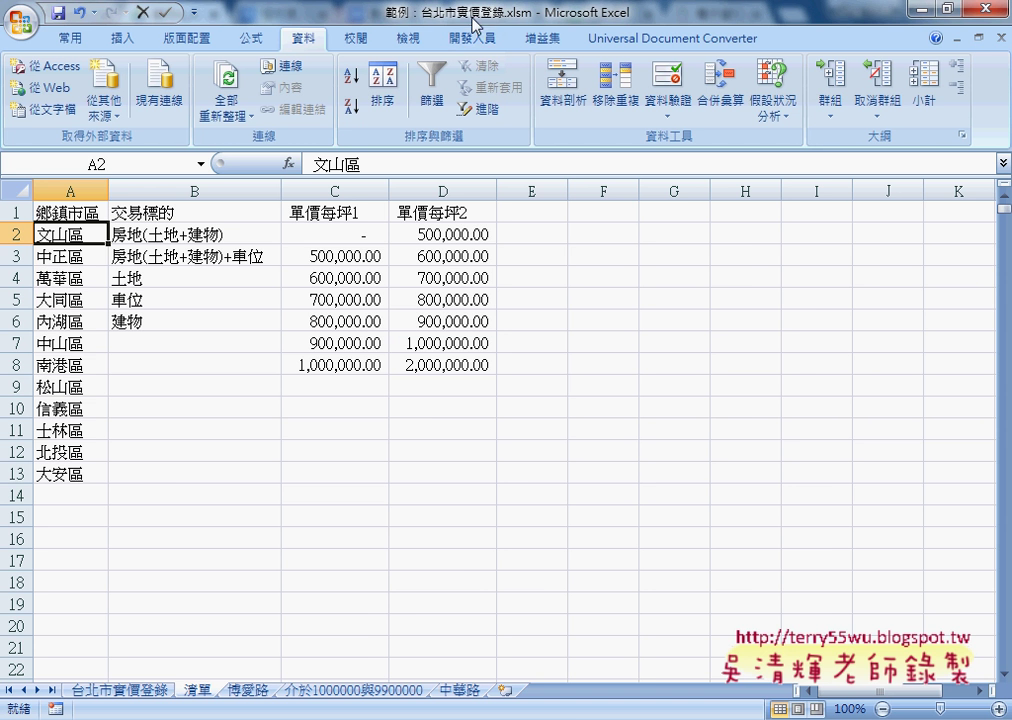
click(143, 695)
scroll(693, 555, right, 3)
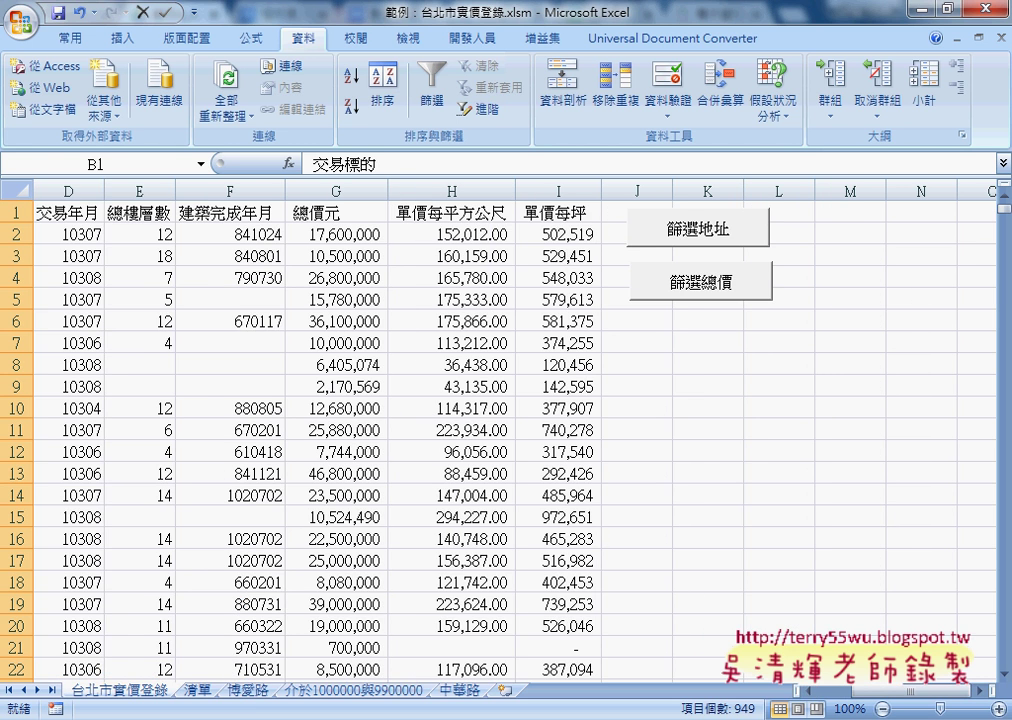
click(408, 658)
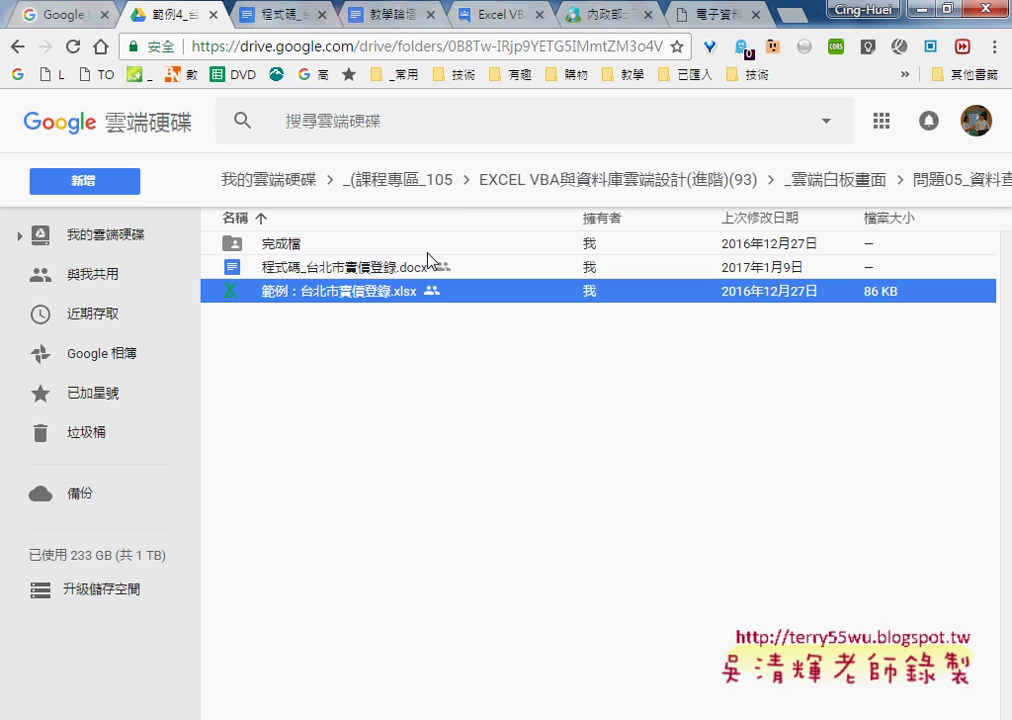
click(852, 186)
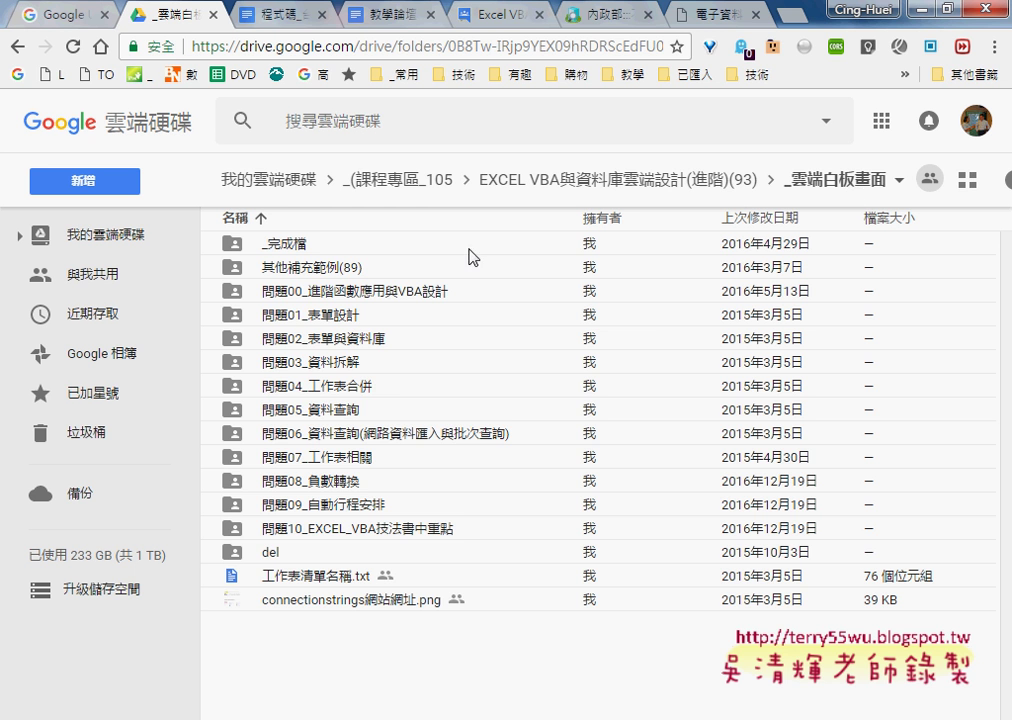
click(320, 412)
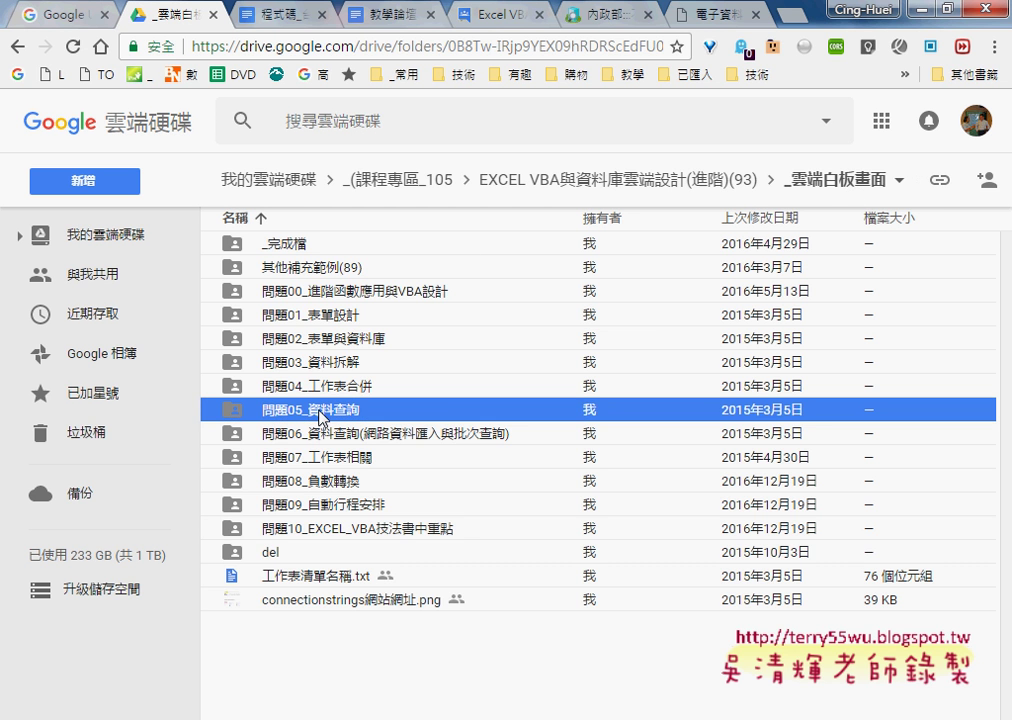
double_click(320, 412)
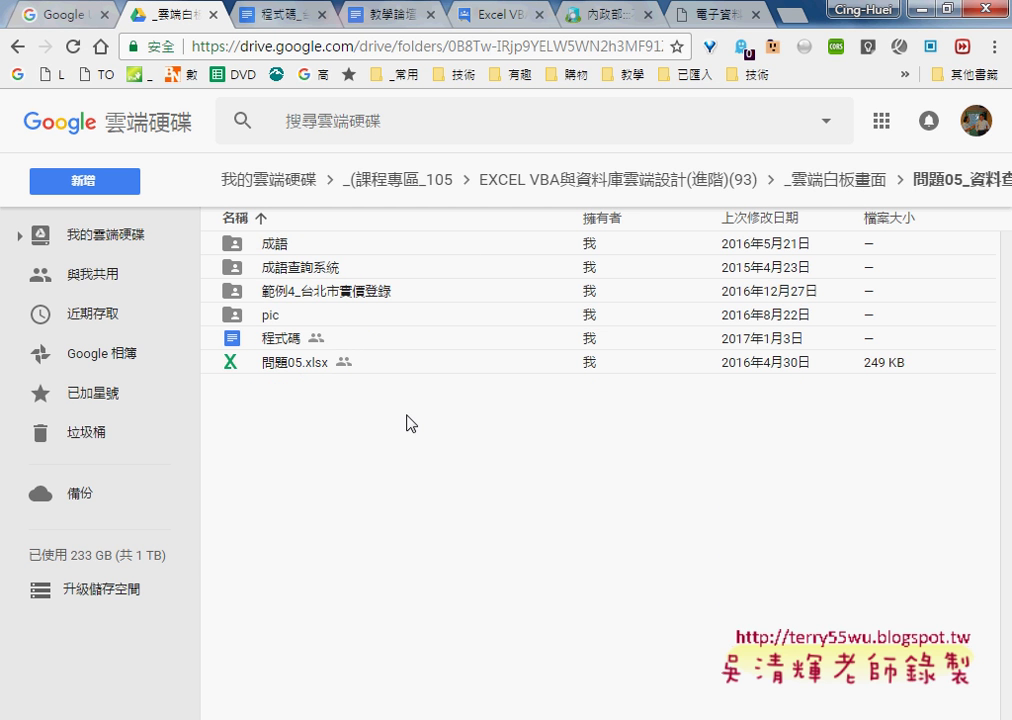
click(318, 293)
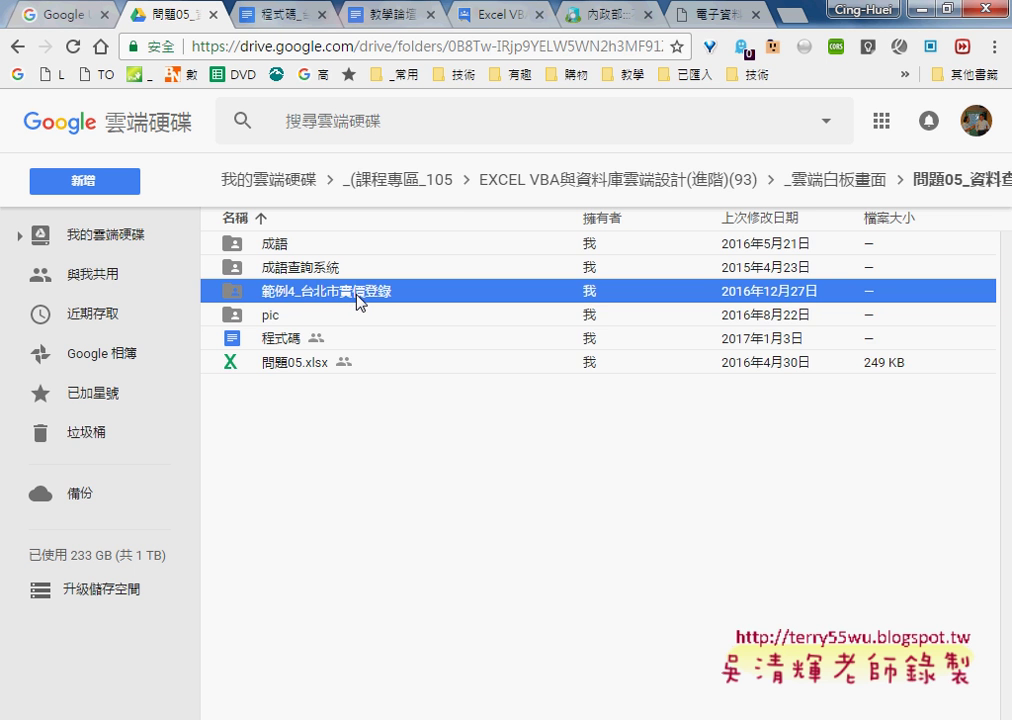
double_click(357, 302)
click(362, 270)
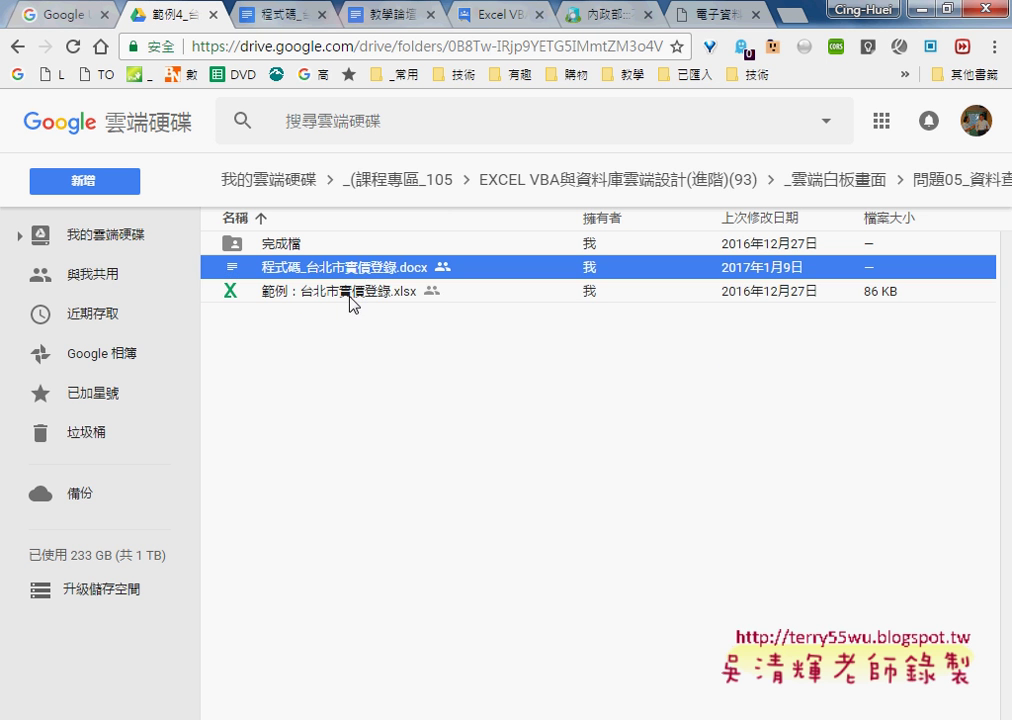
click(350, 298)
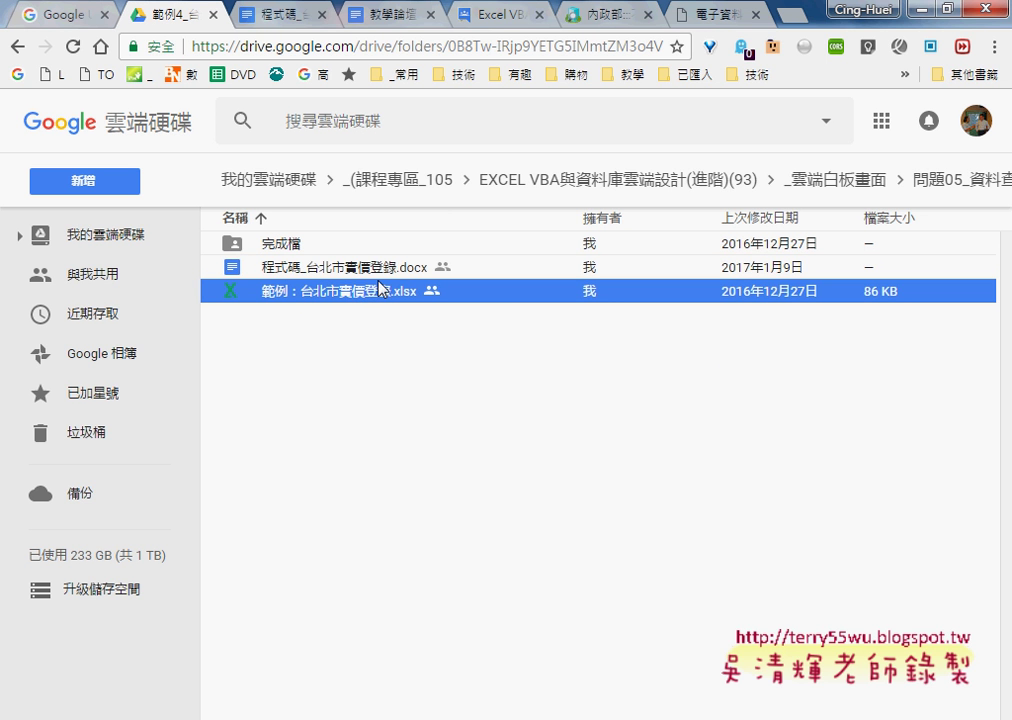
Switch to the 程式碼_台北市實價登錄.docx tab and scroll through the VBA filter code.
click(278, 16)
scroll(420, 330, down, 10)
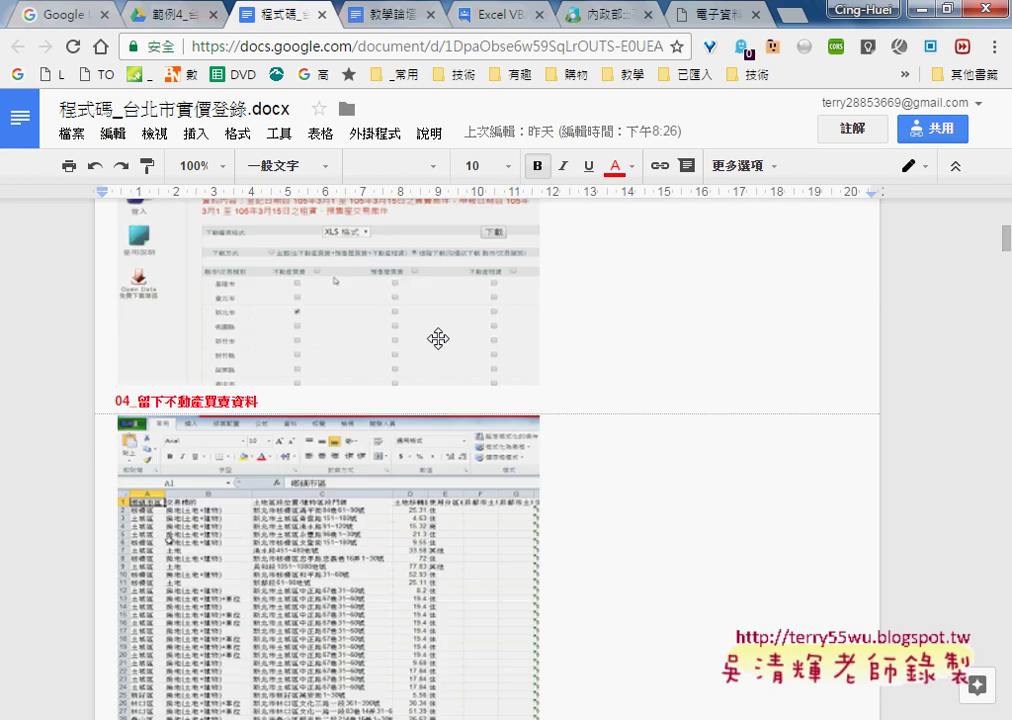
scroll(438, 339, down, 5)
scroll(445, 339, down, 6)
scroll(445, 339, down, 1)
scroll(444, 342, down, 4)
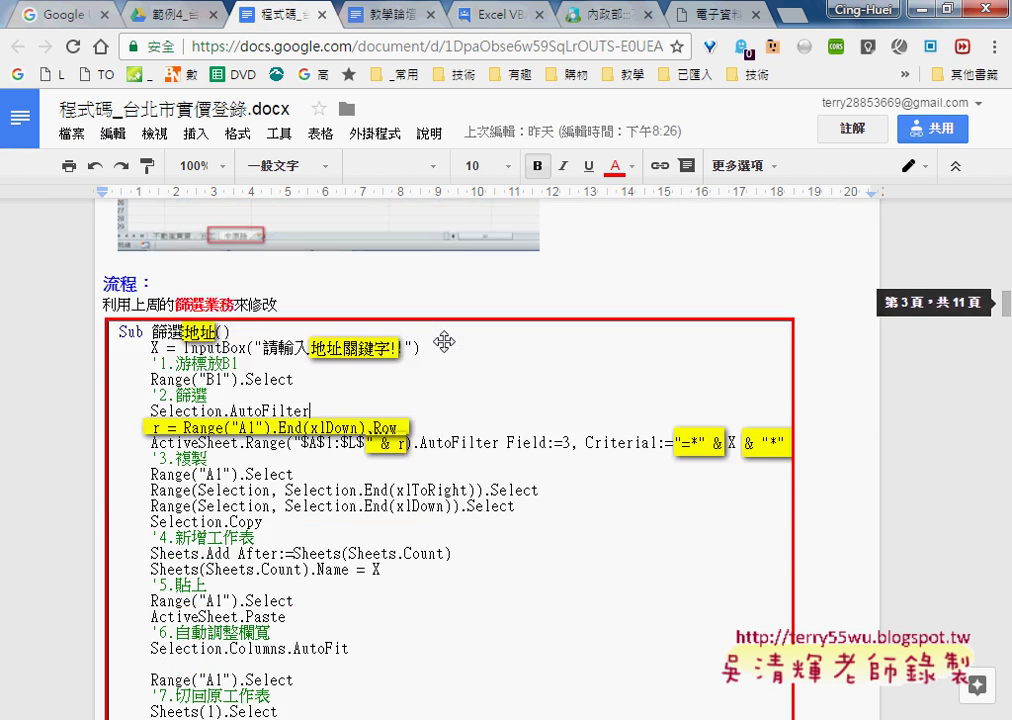
scroll(444, 342, down, 2)
scroll(355, 402, down, 6)
scroll(343, 402, down, 5)
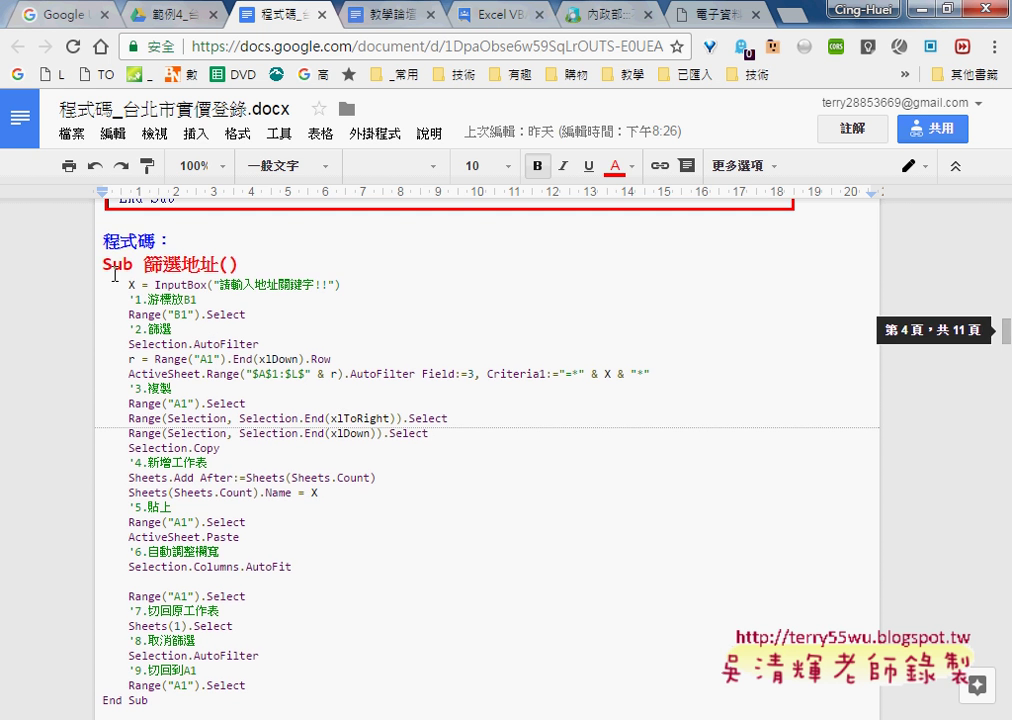
drag(103, 264, 282, 266)
scroll(283, 381, down, 3)
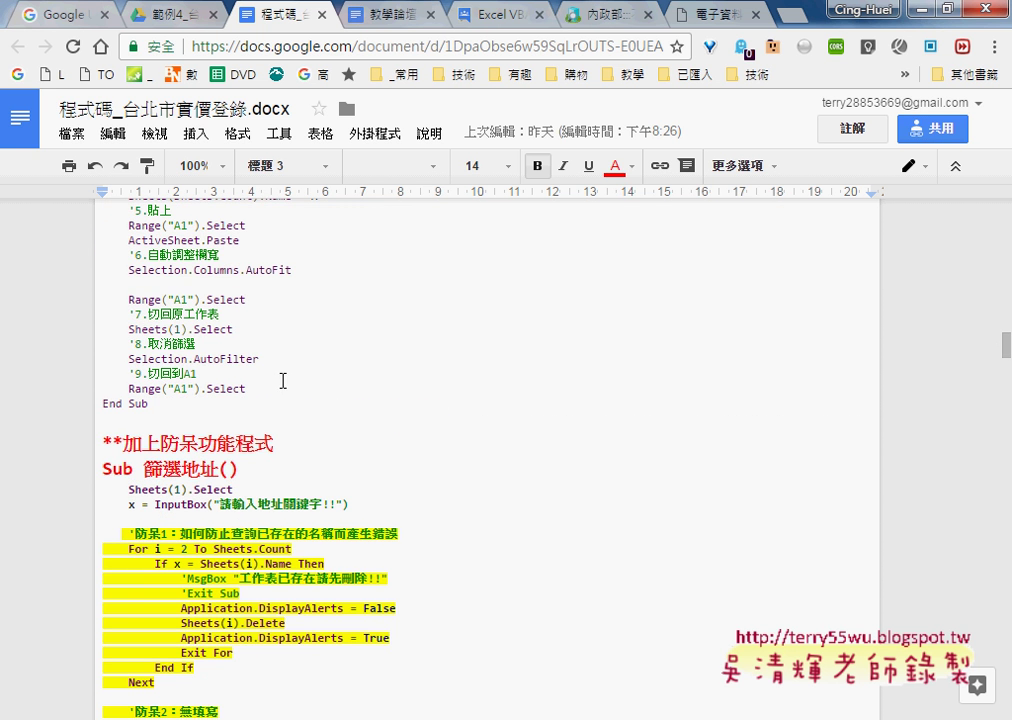
click(172, 406)
Scroll down to the 二、批次查詢 section and select its 二、批次查詢 and 1.建立清單 headings.
scroll(172, 409, down, 2)
scroll(253, 406, down, 5)
scroll(190, 418, down, 2)
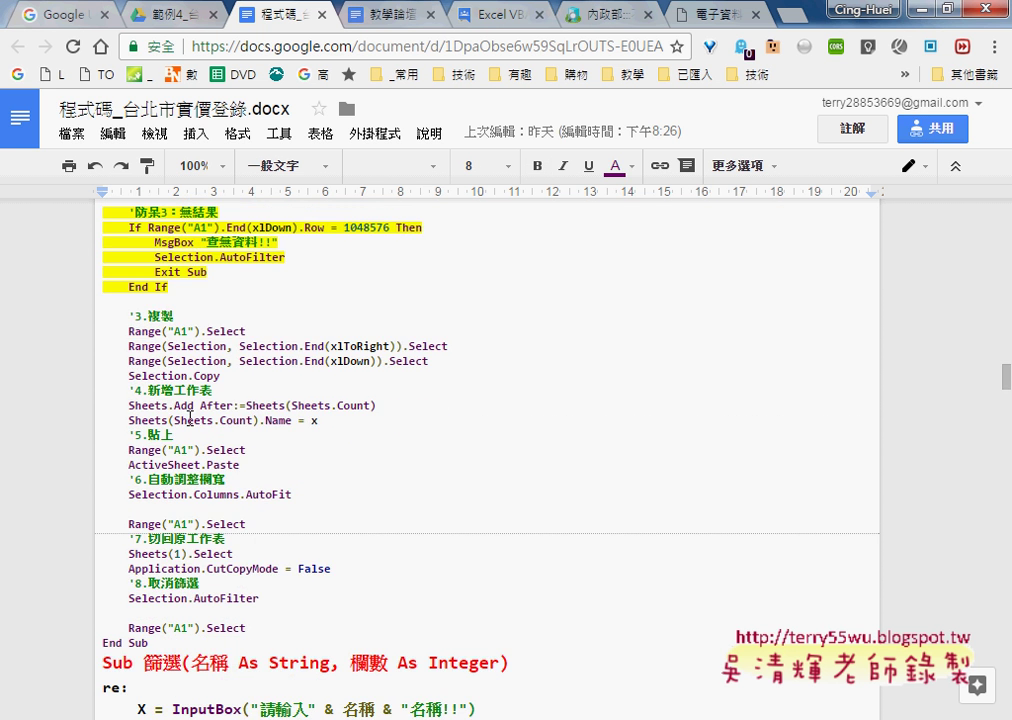
scroll(190, 418, down, 3)
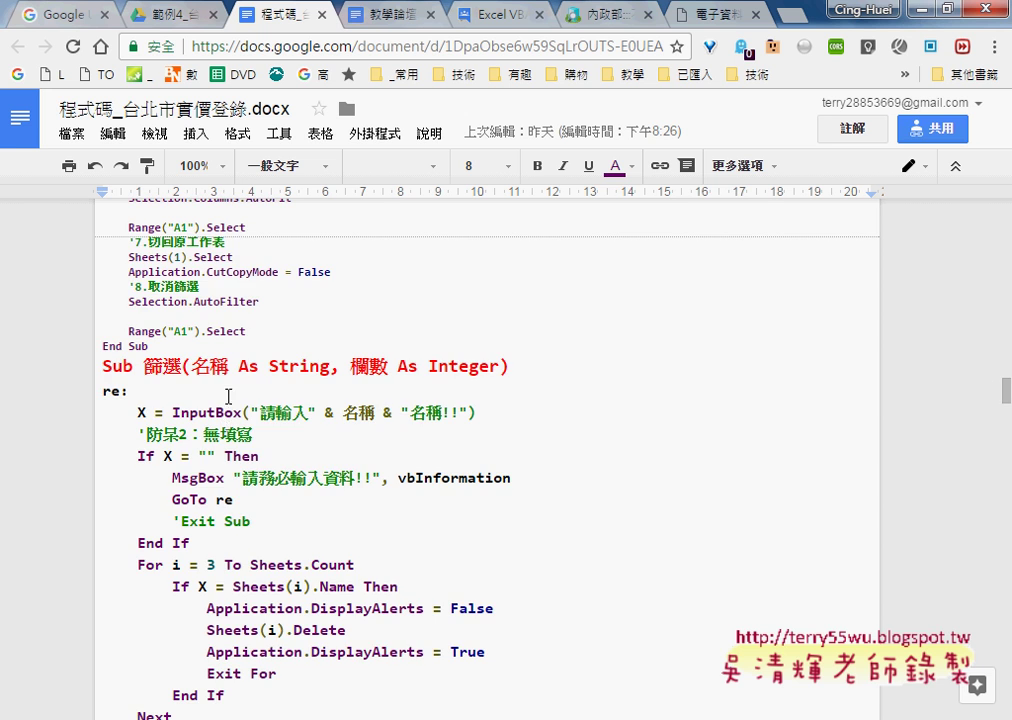
scroll(228, 396, down, 3)
scroll(310, 362, down, 2)
scroll(330, 380, down, 1)
scroll(306, 442, down, 4)
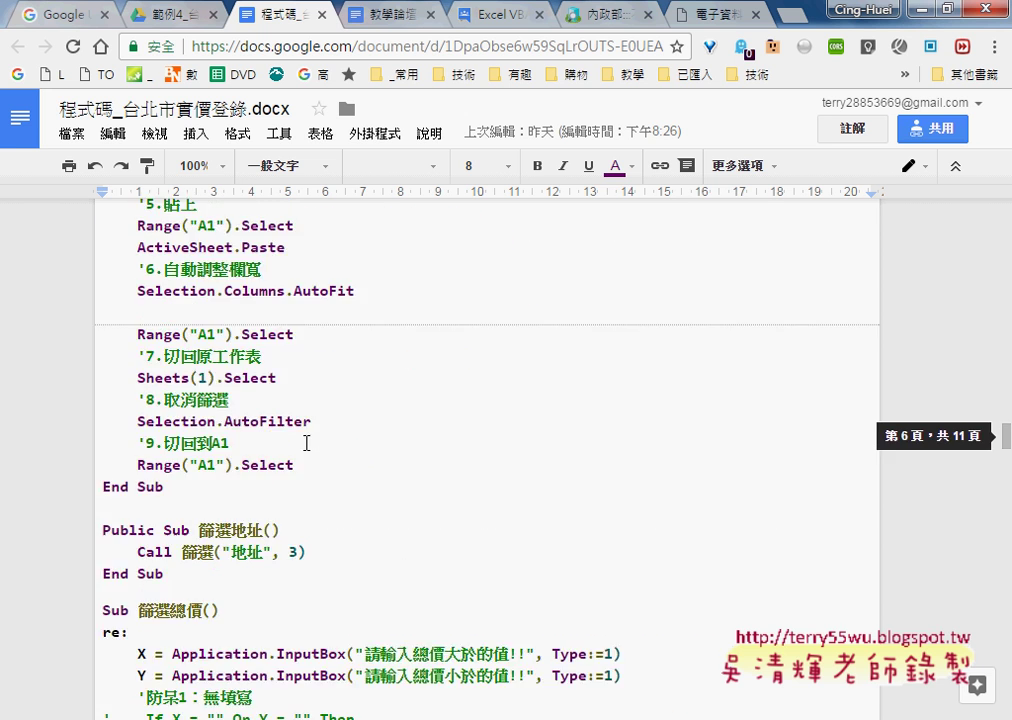
scroll(306, 442, down, 2)
scroll(306, 442, down, 3)
scroll(306, 442, down, 2)
scroll(306, 442, down, 4)
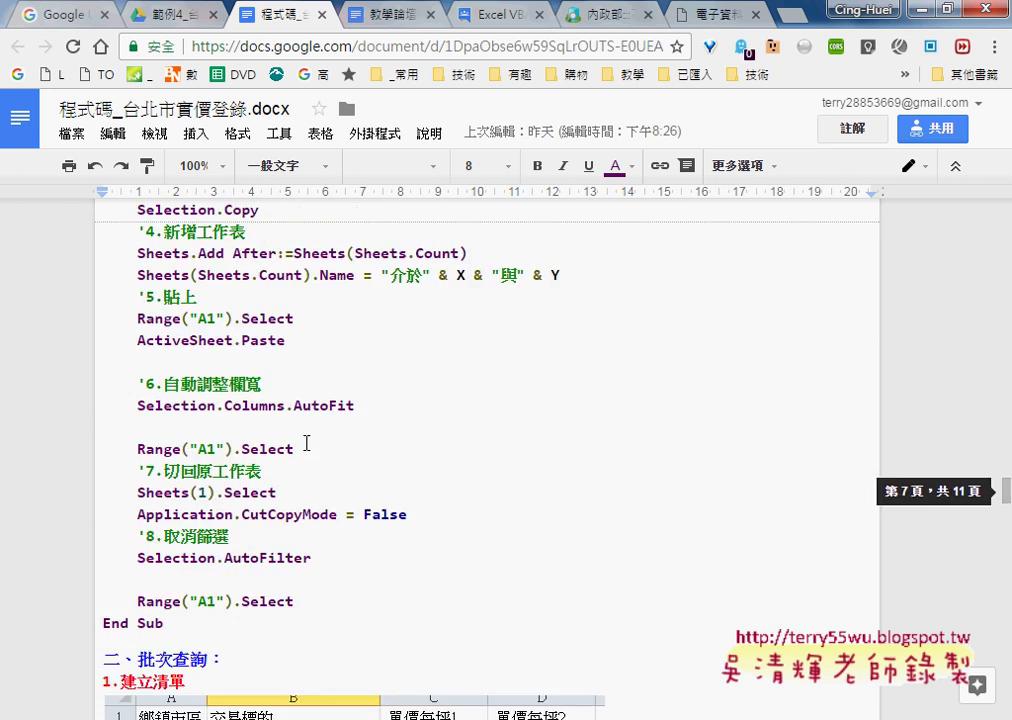
scroll(306, 443, down, 2)
scroll(306, 443, down, 2)
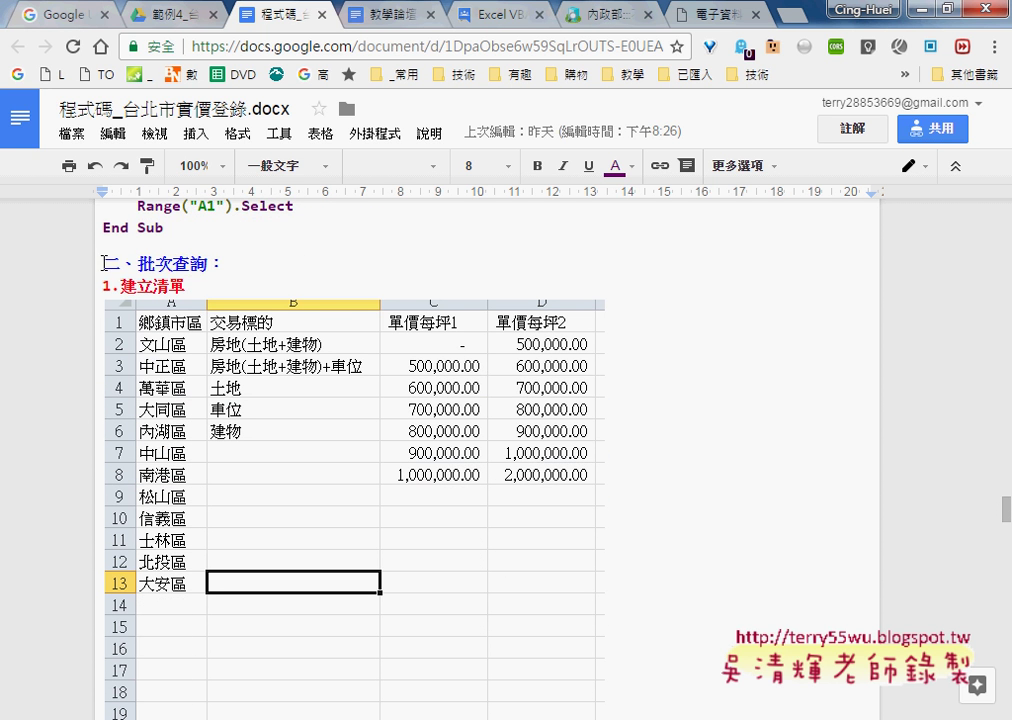
drag(104, 263, 406, 270)
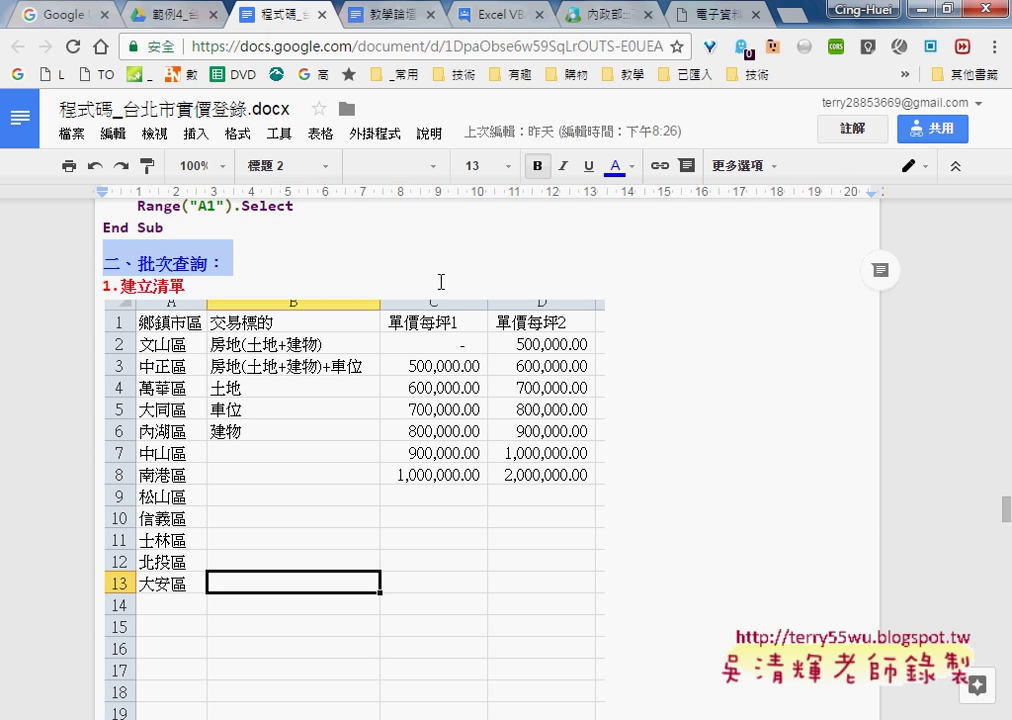
drag(188, 287, 98, 291)
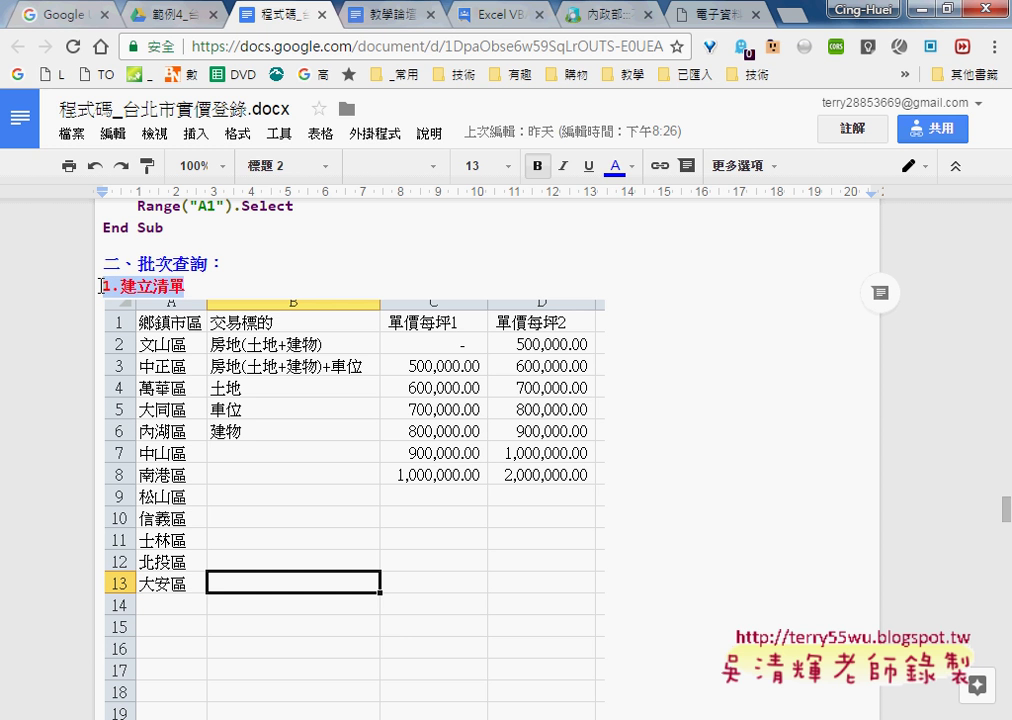